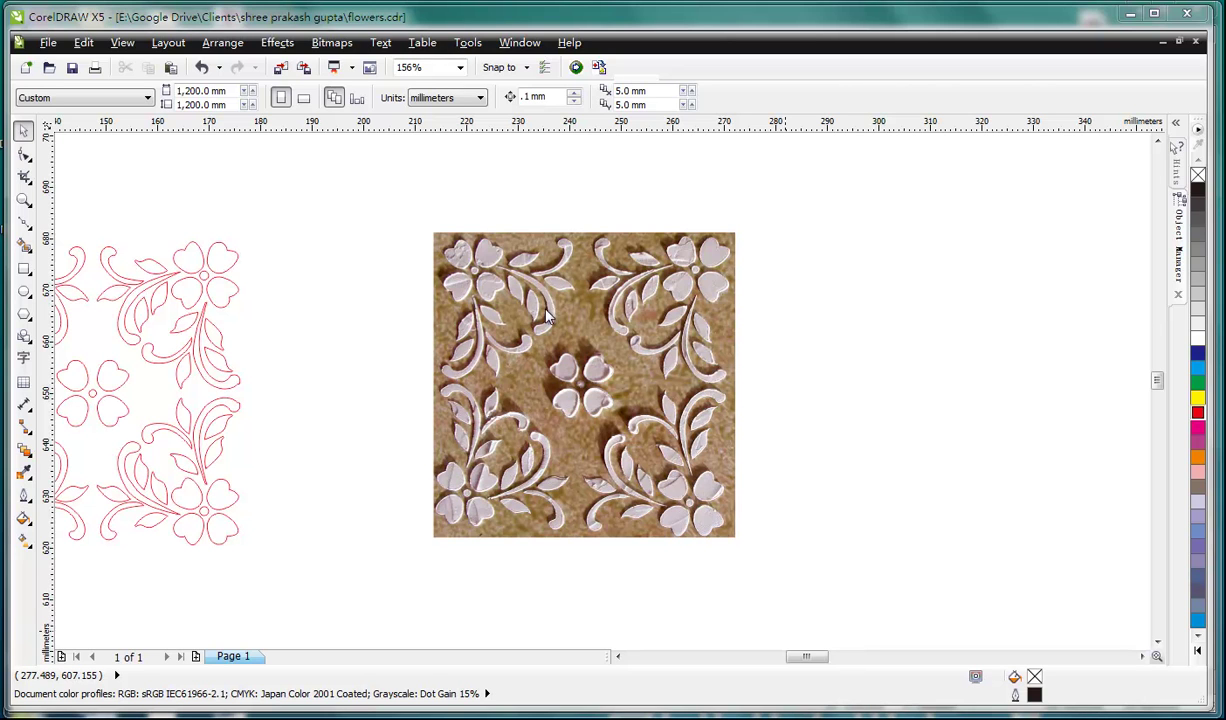
Step: Examine the carved flower reference photo and compare it with the finished red line drawing beside it
{"action": "left_click", "coordinate": [795, 320]}
{"action": "scroll", "coordinate": [585, 360], "scroll_direction": "up", "scroll_amount": 2}
{"action": "scroll", "coordinate": [588, 365], "scroll_direction": "down", "scroll_amount": 2}
{"action": "scroll", "coordinate": [588, 365], "scroll_direction": "up", "scroll_amount": 2}
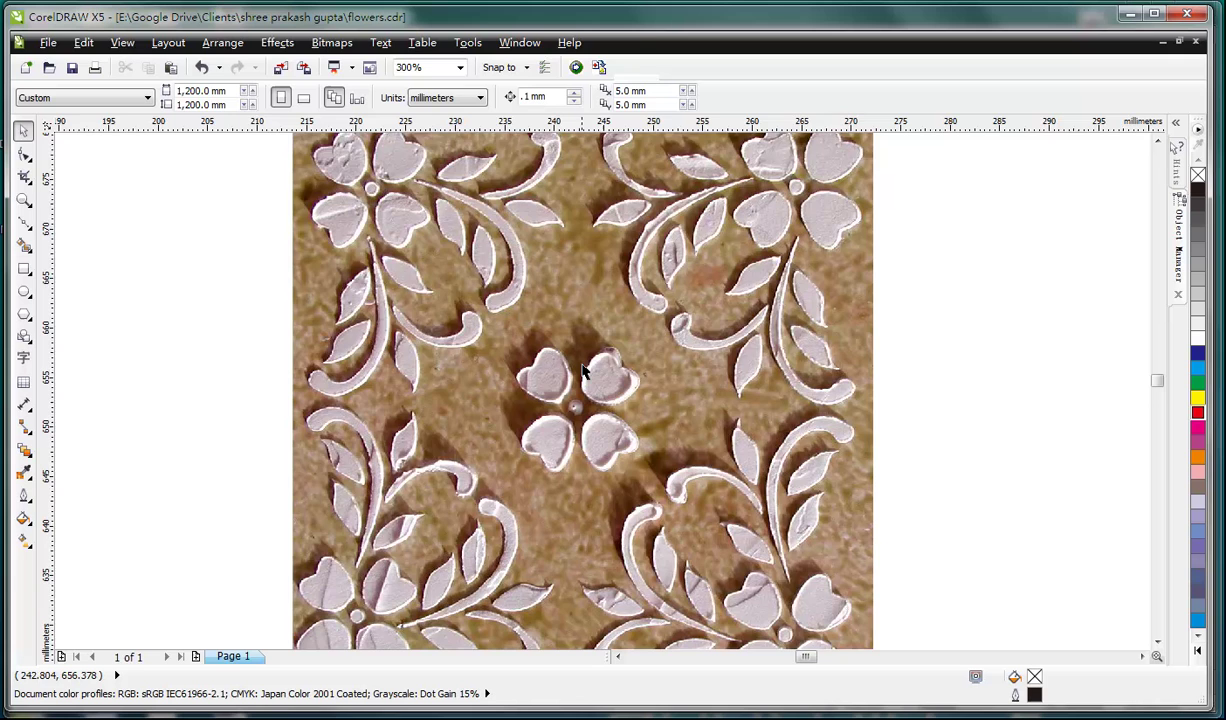
{"action": "scroll", "coordinate": [588, 365], "scroll_direction": "down", "scroll_amount": 4}
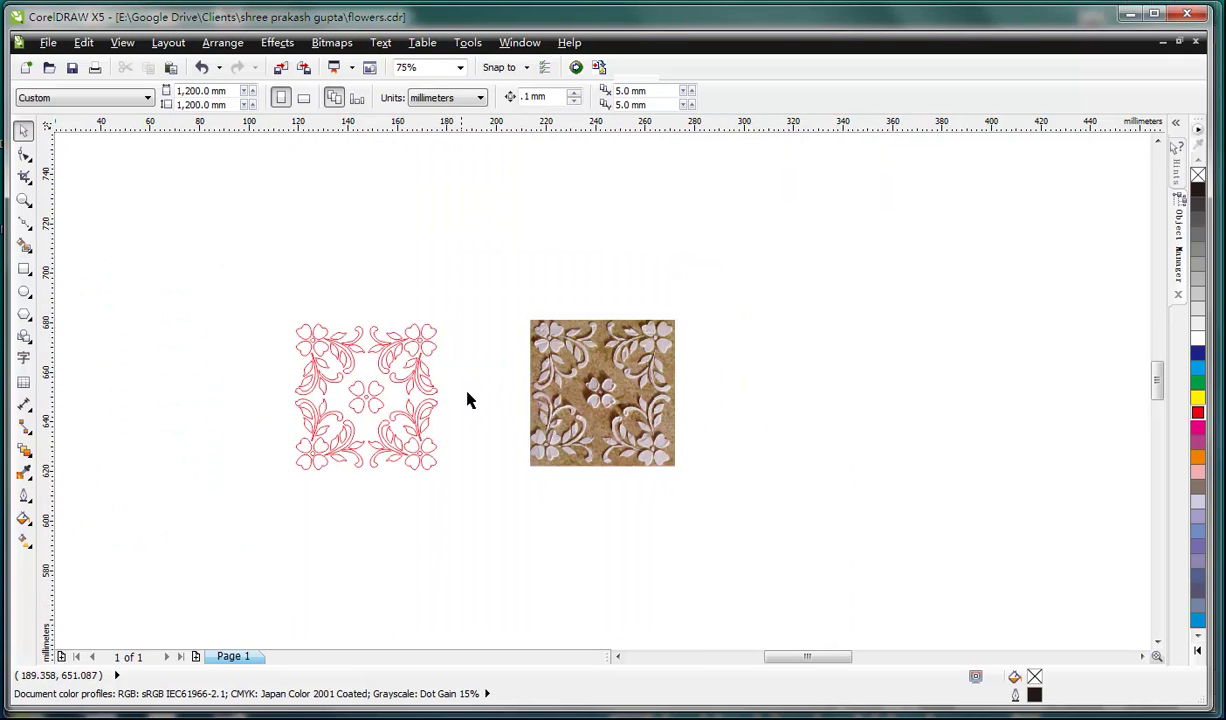
{"action": "left_click_drag", "start_coordinate": [459, 290], "coordinate": [276, 530]}
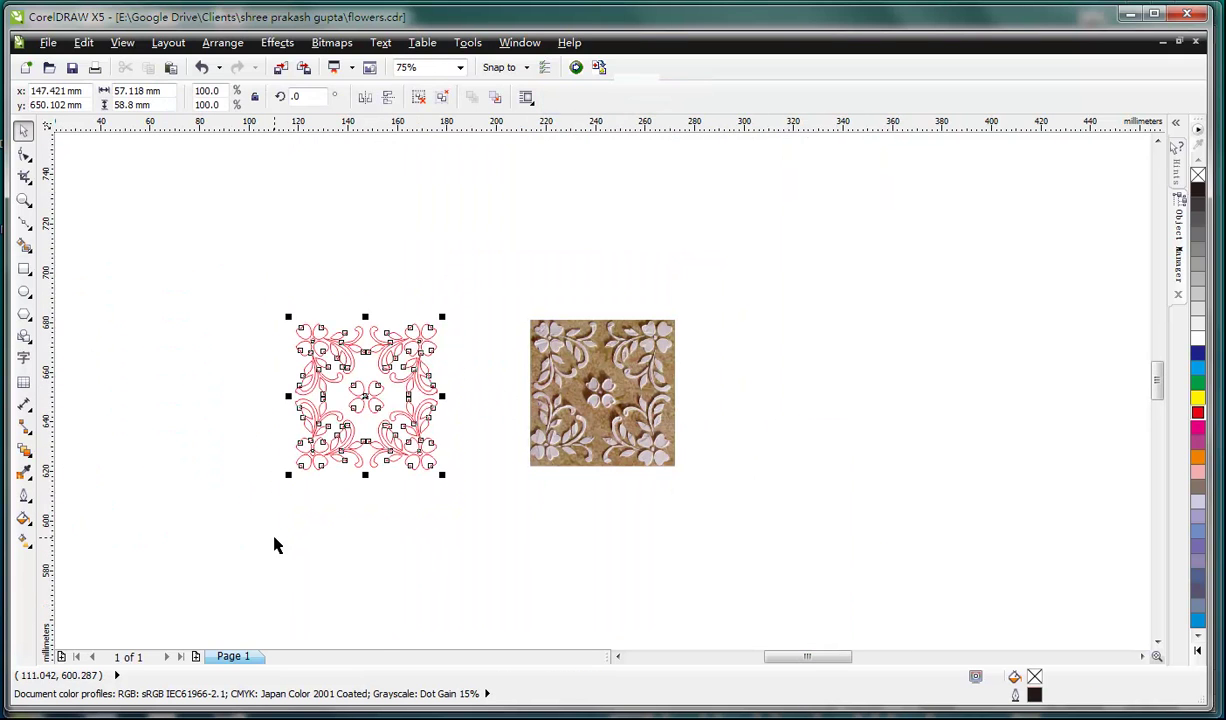
{"action": "left_click", "coordinate": [463, 476]}
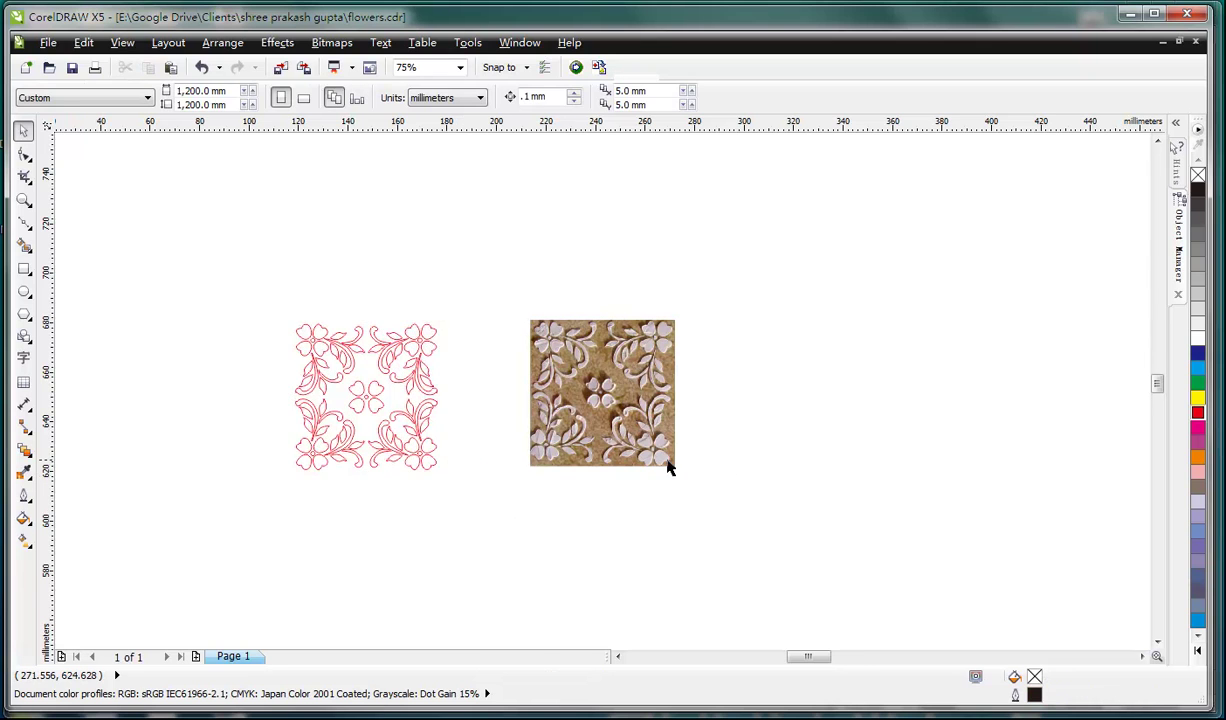
Step: Trace most of the lower-right petal of the photo's lower-right flower with a Bezier curve, from its notch around to the petal's lowest point
{"action": "scroll", "coordinate": [668, 460], "scroll_direction": "up", "scroll_amount": 4}
{"action": "left_click", "coordinate": [26, 222]}
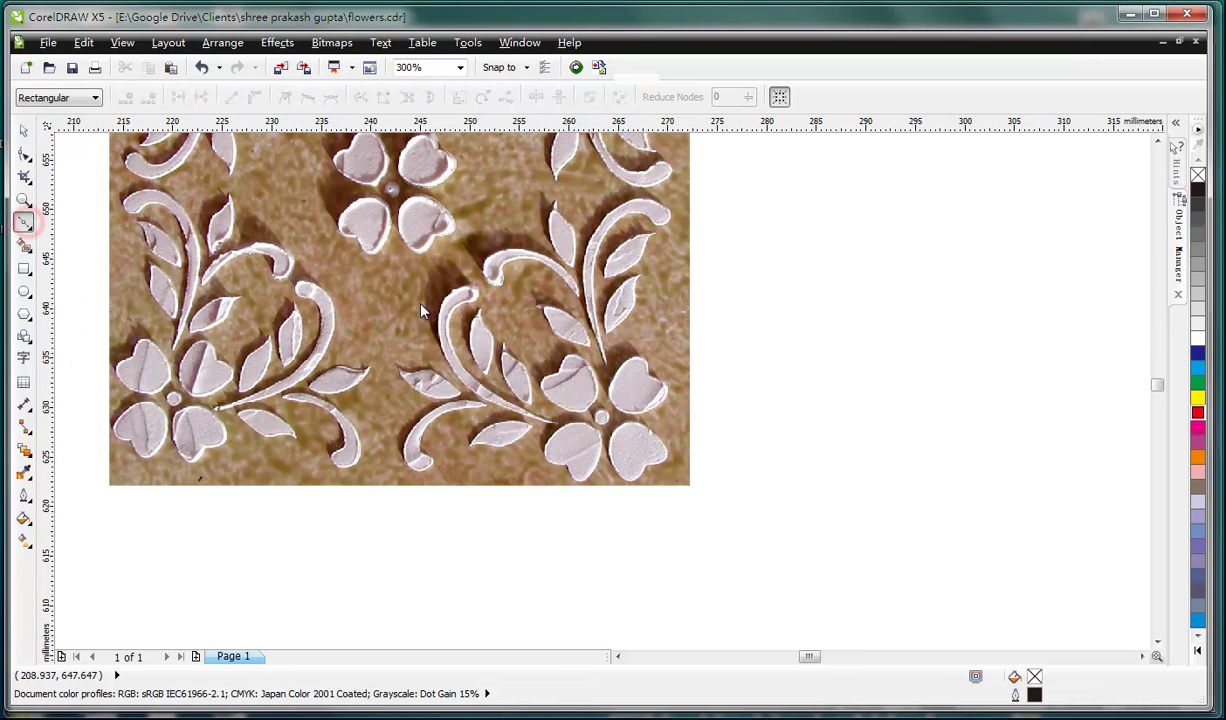
{"action": "scroll", "coordinate": [614, 397], "scroll_direction": "up", "scroll_amount": 2}
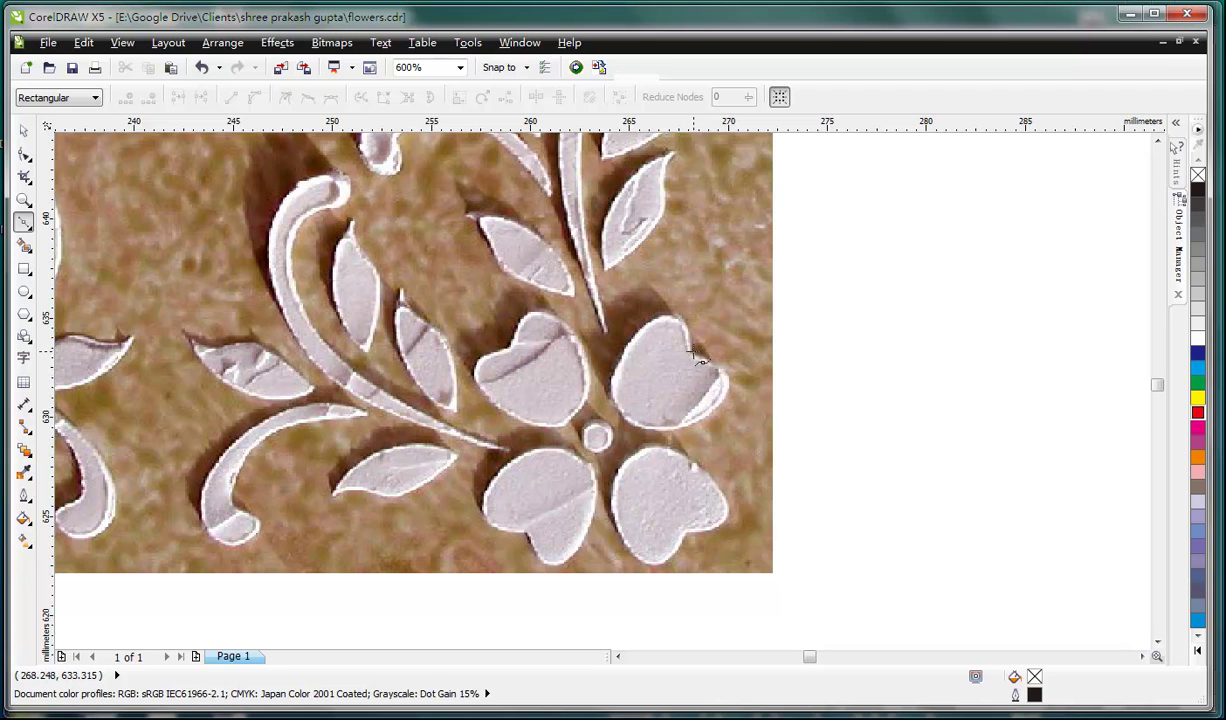
{"action": "left_click", "coordinate": [686, 536]}
{"action": "left_click_drag", "start_coordinate": [728, 516], "coordinate": [729, 494]}
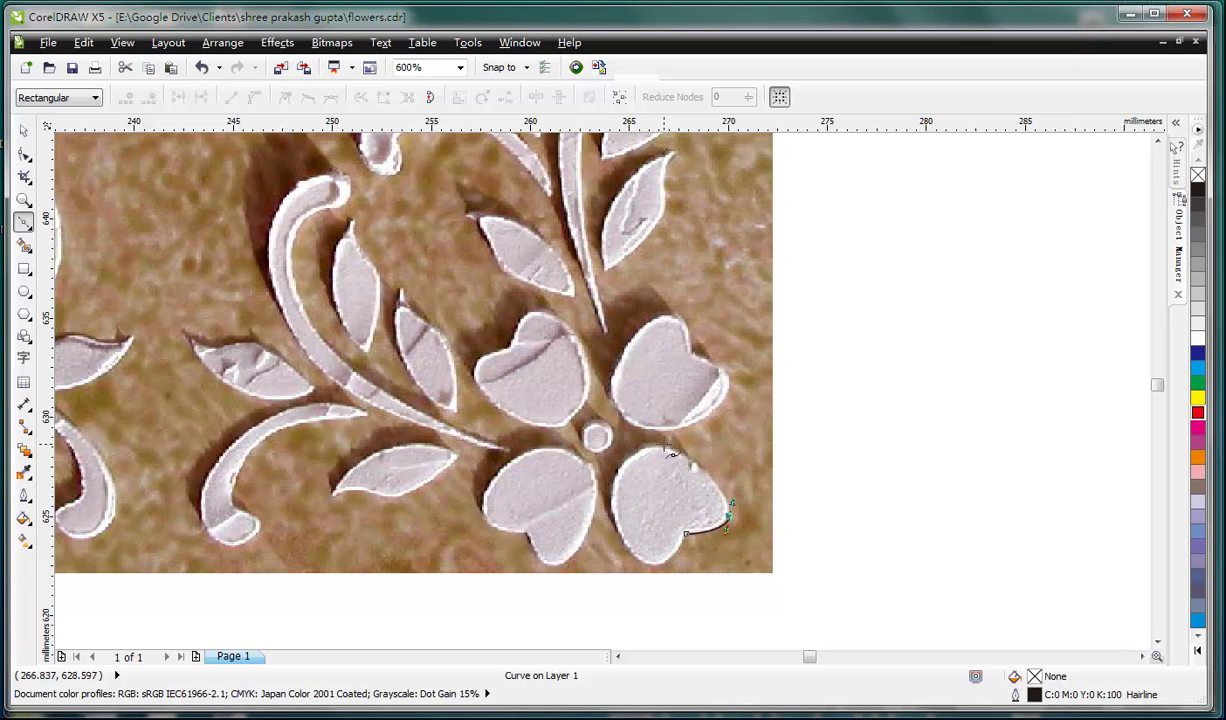
{"action": "left_click_drag", "start_coordinate": [656, 448], "coordinate": [697, 446]}
{"action": "left_click_drag", "start_coordinate": [612, 446], "coordinate": [608, 446]}
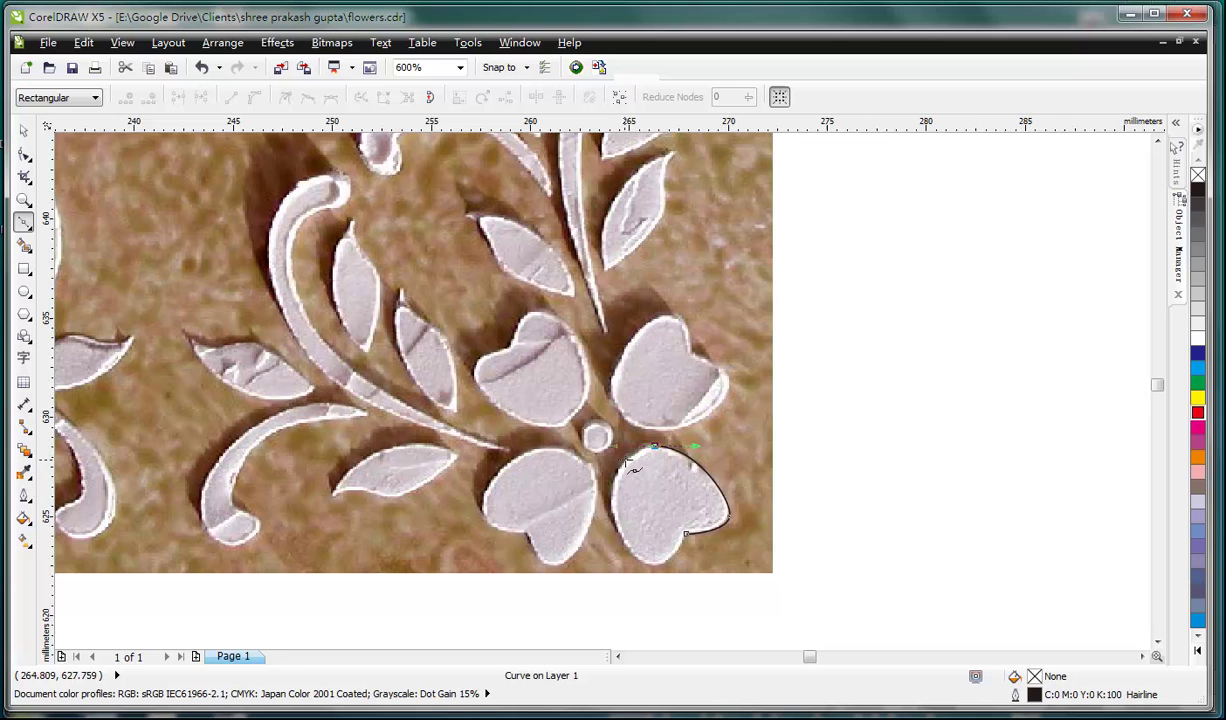
{"action": "left_click_drag", "start_coordinate": [611, 500], "coordinate": [618, 517]}
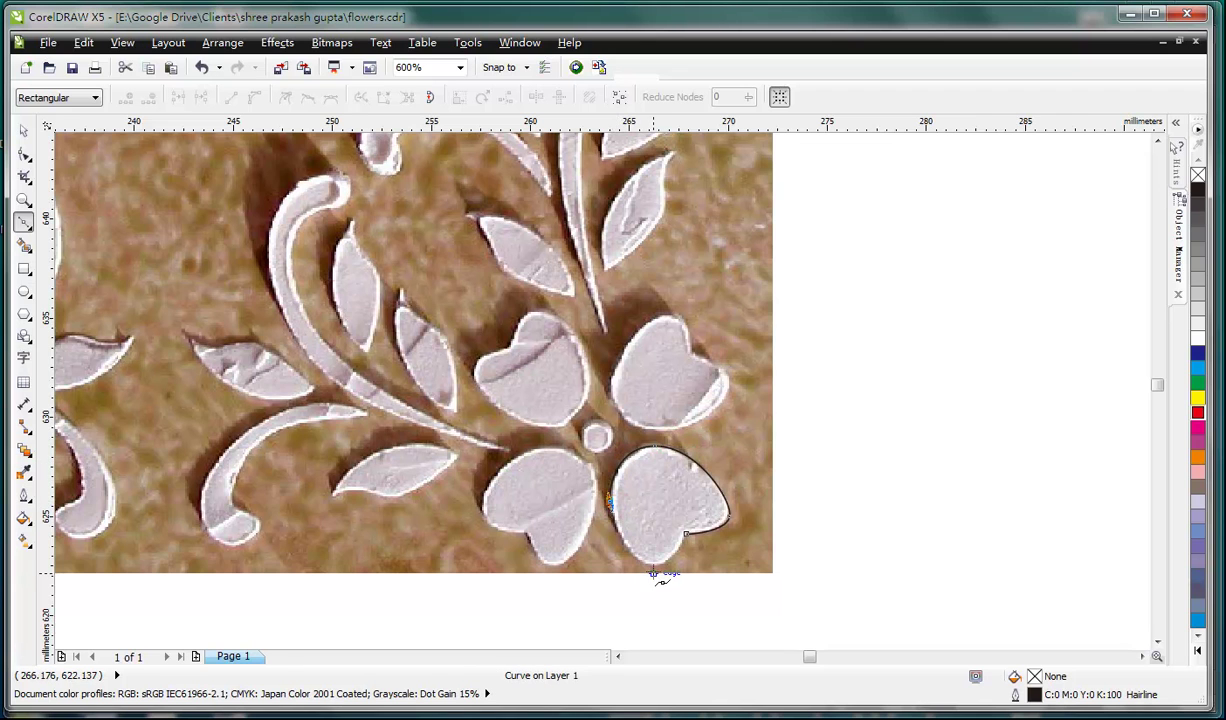
{"action": "left_click_drag", "start_coordinate": [652, 566], "coordinate": [680, 566]}
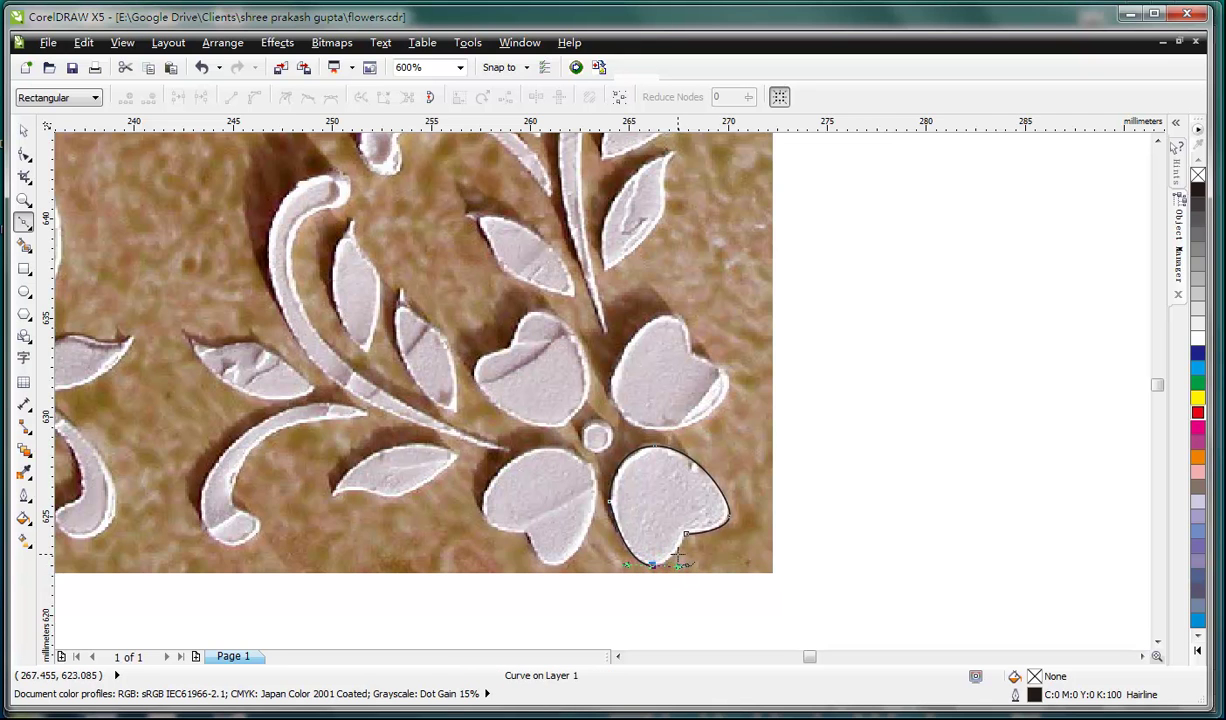
Step: Close the traced petal curve at its starting notch node and colour the outline red
{"action": "scroll", "coordinate": [680, 566], "scroll_direction": "up", "scroll_amount": 2}
{"action": "scroll", "coordinate": [680, 566], "scroll_direction": "up", "scroll_amount": 1}
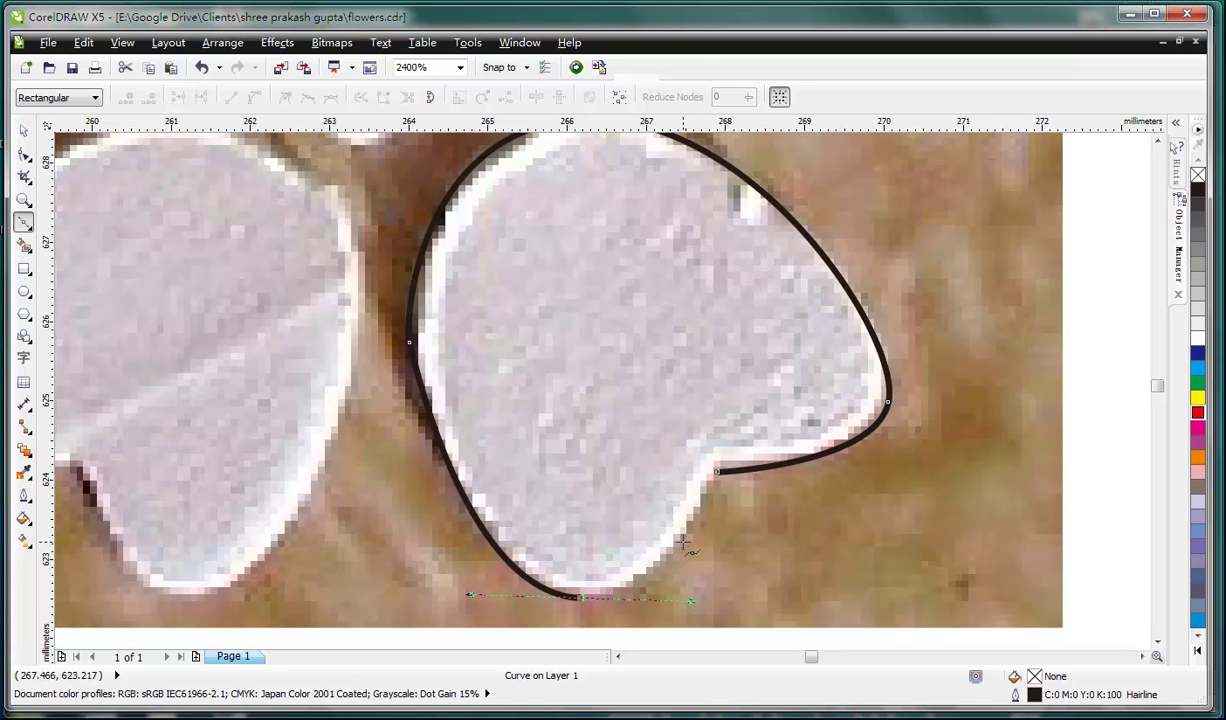
{"action": "left_click_drag", "start_coordinate": [672, 546], "coordinate": [688, 540]}
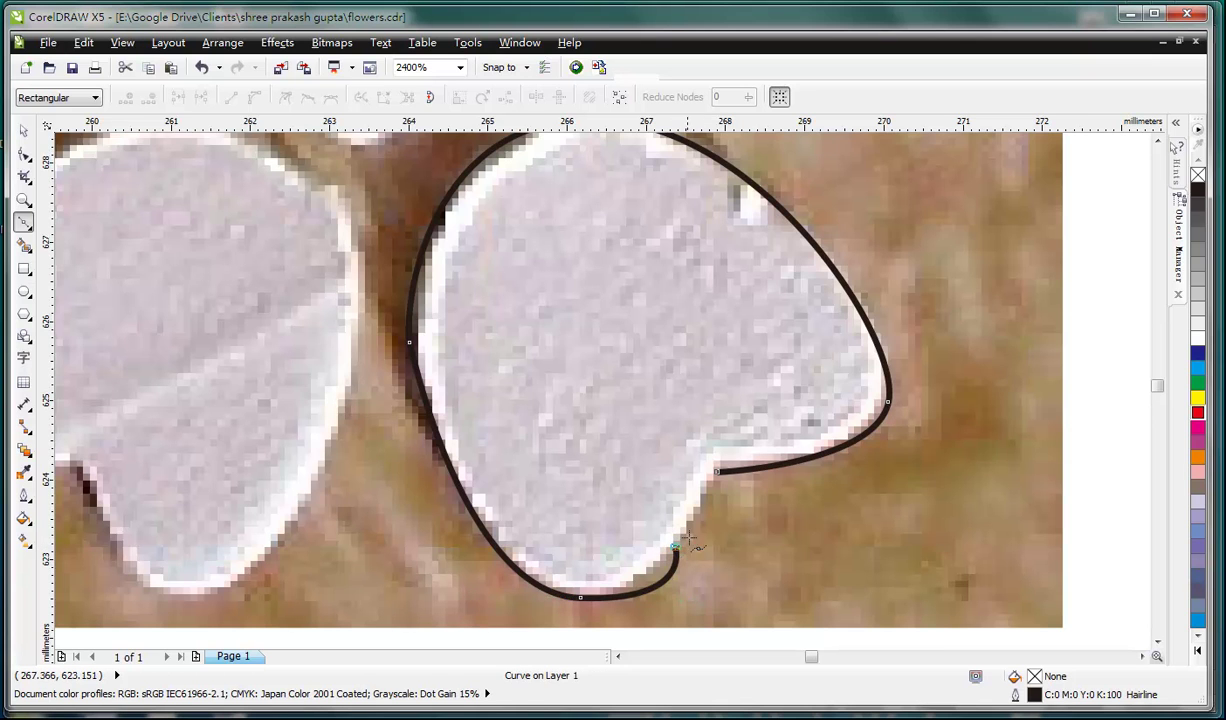
{"action": "left_click", "coordinate": [716, 470]}
{"action": "left_click", "coordinate": [716, 470]}
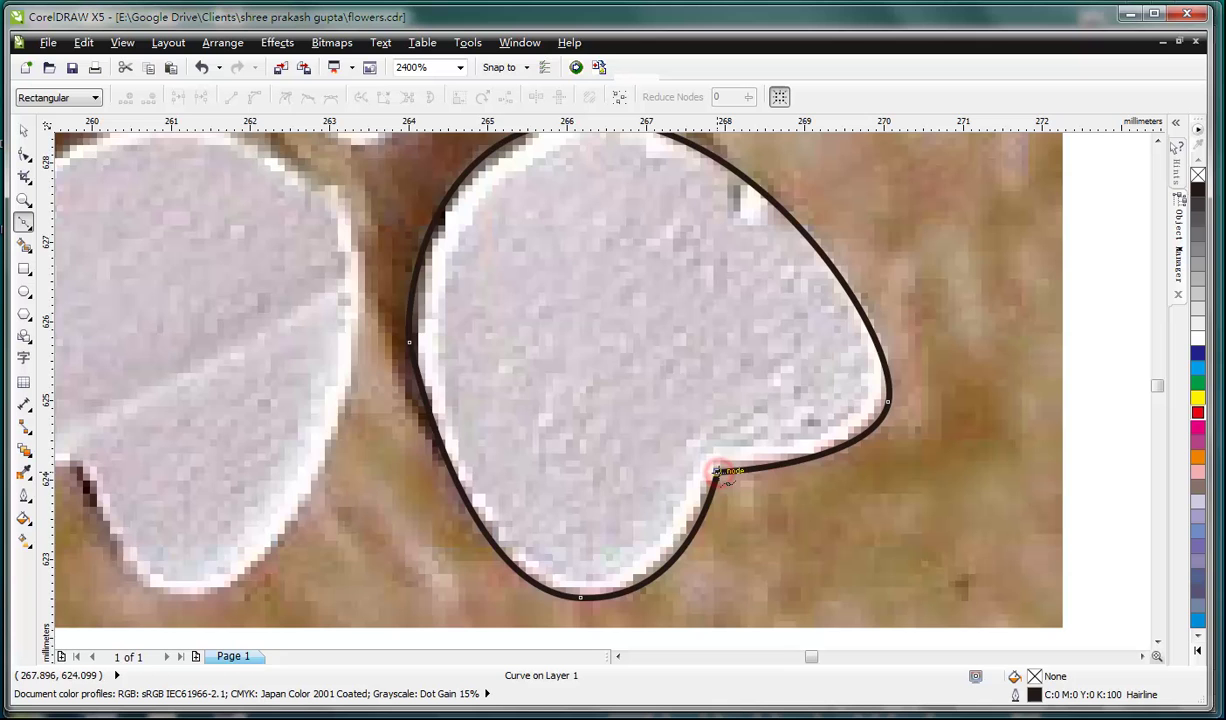
{"action": "scroll", "coordinate": [730, 487], "scroll_direction": "down", "scroll_amount": 1}
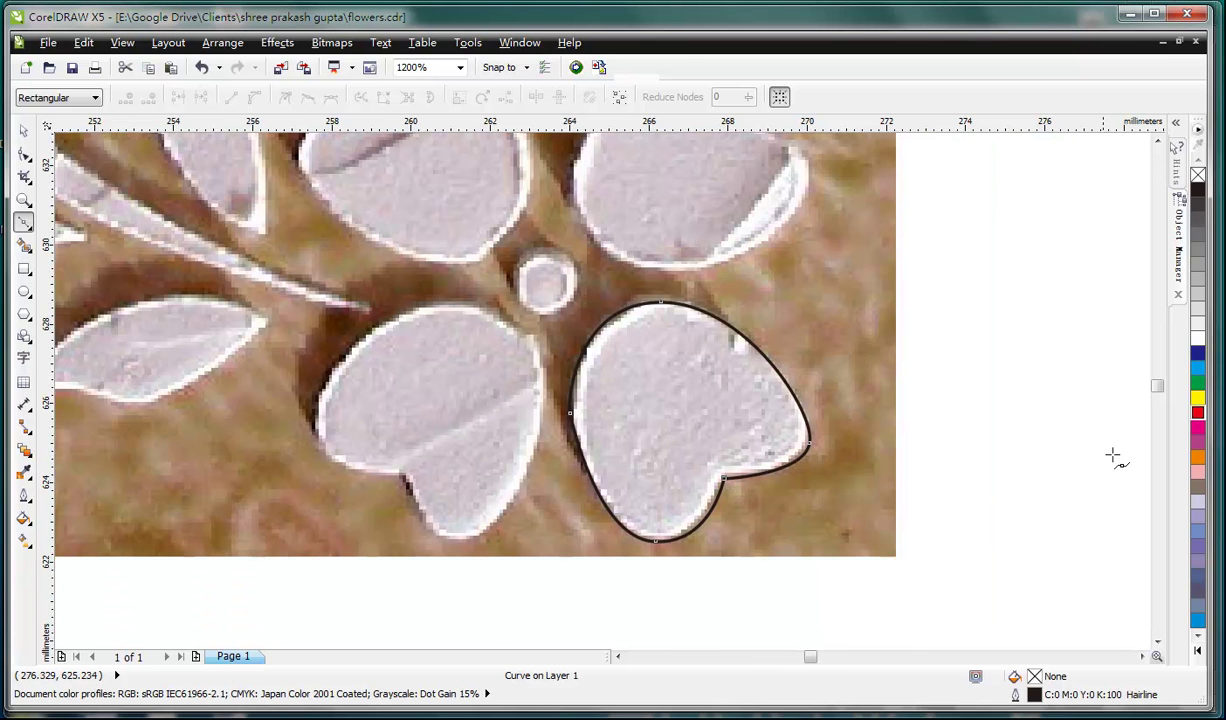
{"action": "right_click", "coordinate": [1197, 416]}
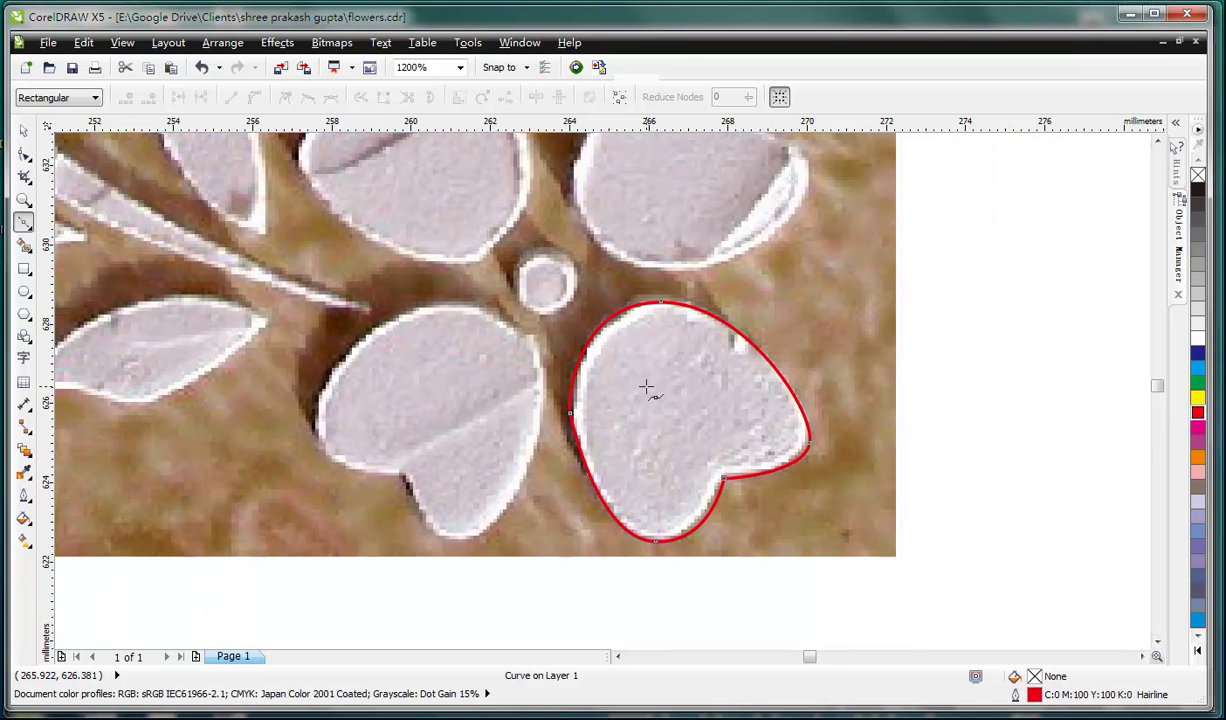
Step: Duplicate the traced petal onto the flower's lower-left petal and mirror the copy horizontally
{"action": "scroll", "coordinate": [645, 391], "scroll_direction": "down", "scroll_amount": 3}
{"action": "scroll", "coordinate": [452, 287], "scroll_direction": "up", "scroll_amount": 2}
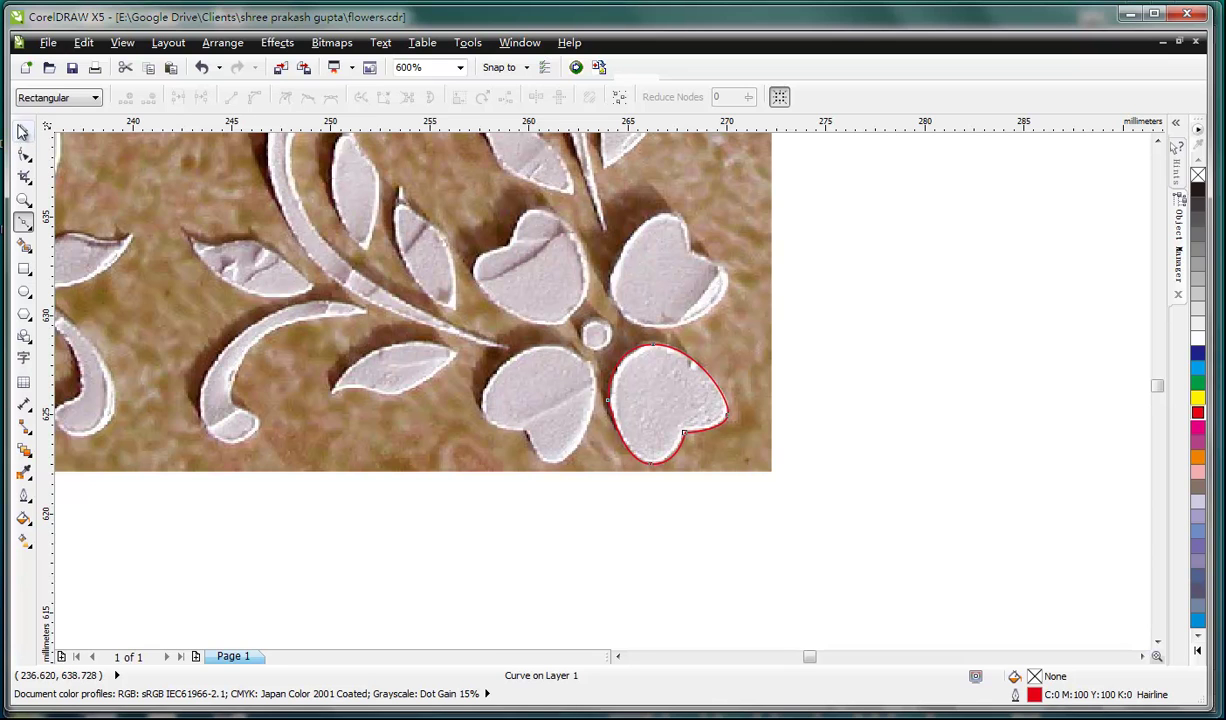
{"action": "left_click", "coordinate": [23, 130]}
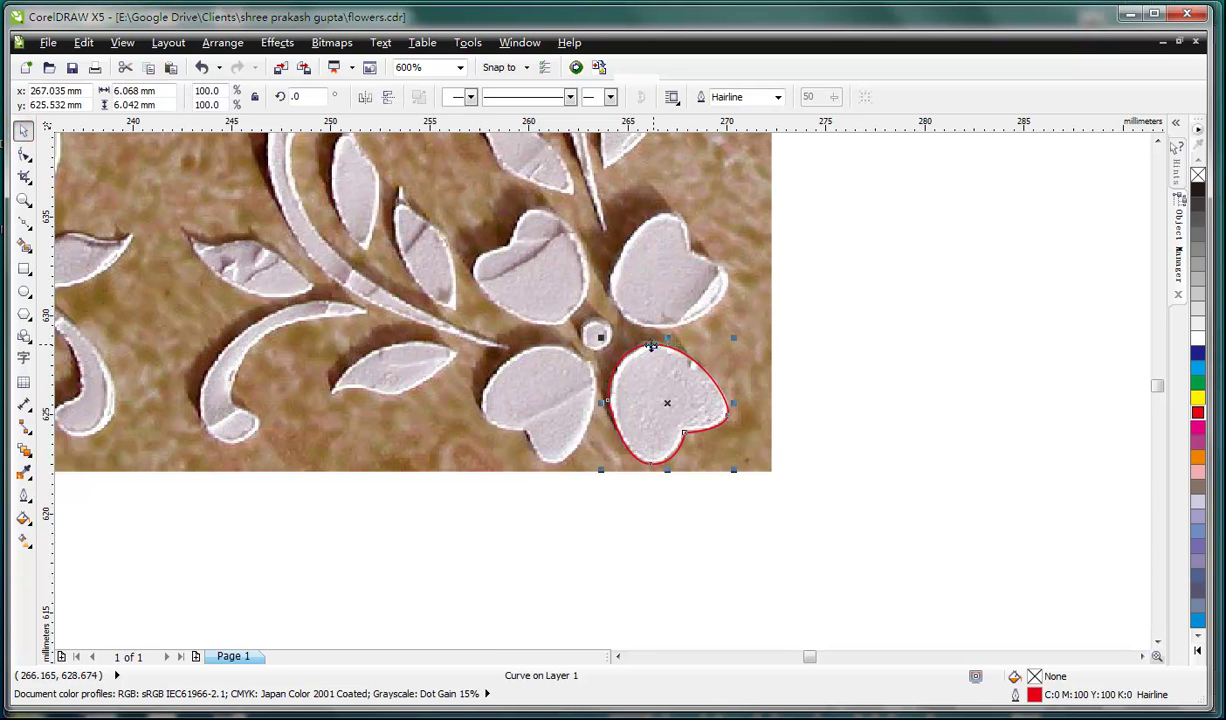
{"action": "left_click_drag", "start_coordinate": [651, 345], "coordinate": [531, 338]}
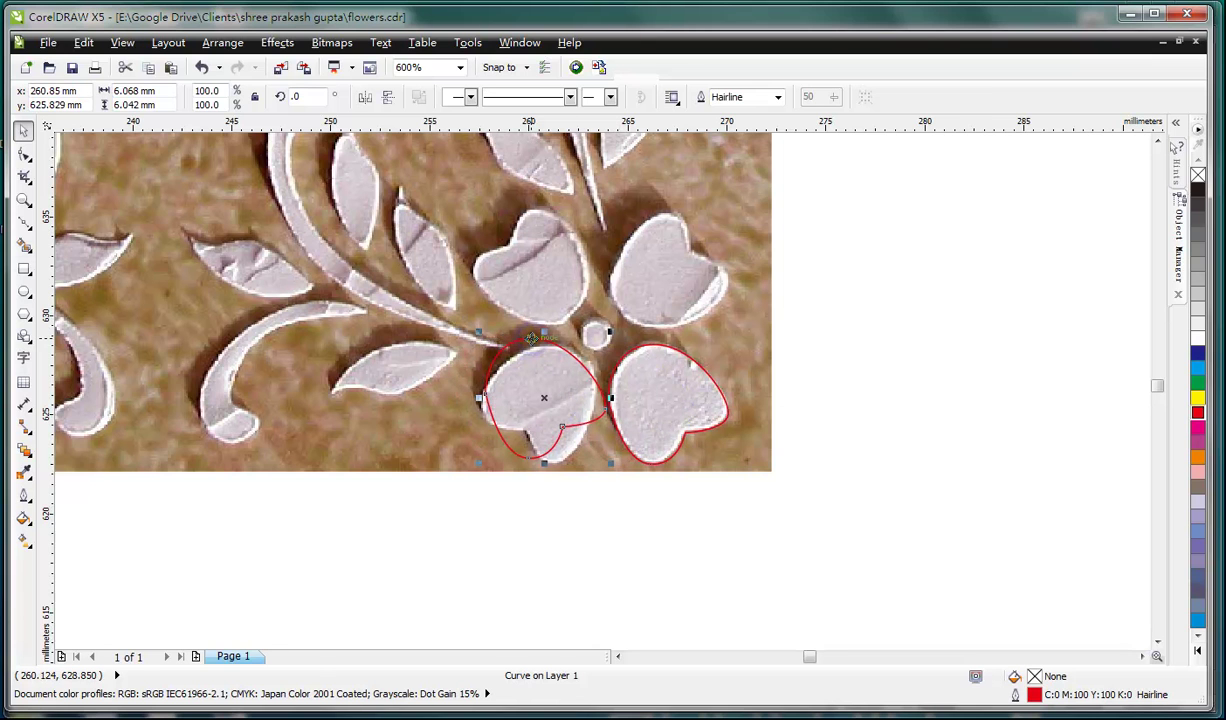
{"action": "left_click", "coordinate": [386, 96]}
{"action": "left_click", "coordinate": [364, 96]}
Step: Rotate the mirrored petal copy to 178.7° and shift it to fit the lower-left petal in the photo
{"action": "left_click", "coordinate": [568, 343]}
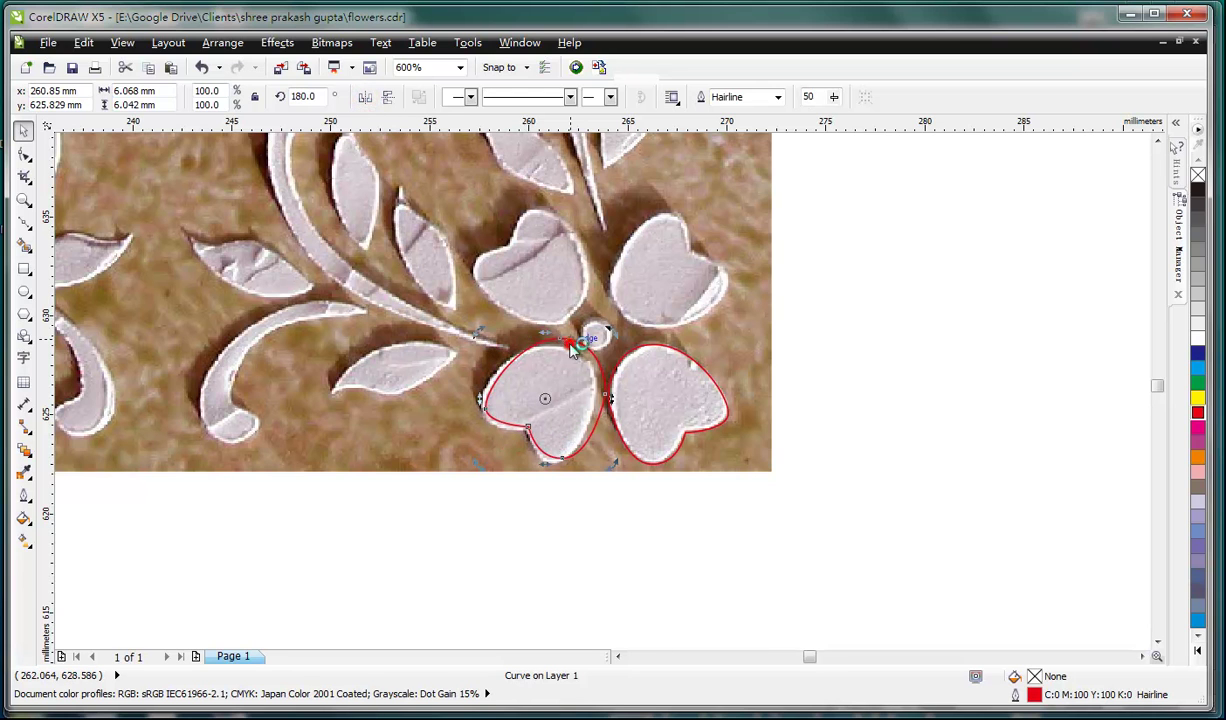
{"action": "left_click_drag", "start_coordinate": [613, 332], "coordinate": [621, 345]}
{"action": "key", "text": "Left"}
{"action": "key", "text": "Left"}
{"action": "key", "text": "Down"}
{"action": "key", "text": "Down"}
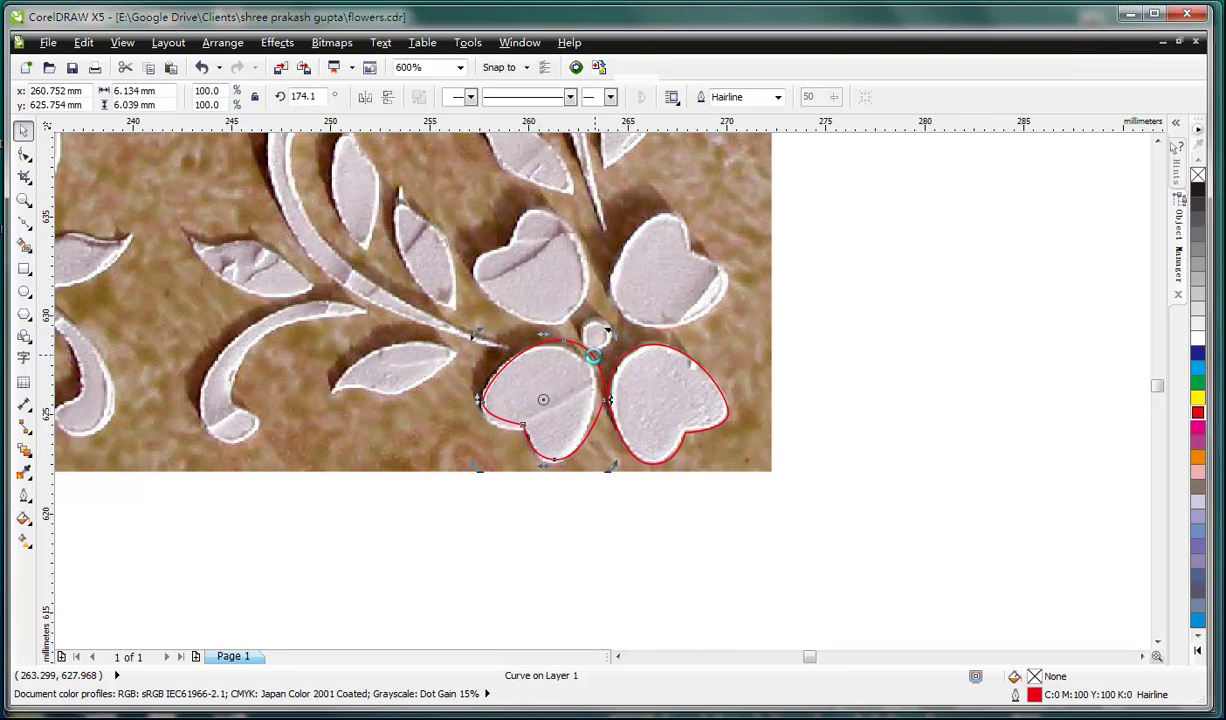
{"action": "mouse_move", "coordinate": [593, 357]}
{"action": "left_mouse_down"}
{"action": "mouse_move", "coordinate": [565, 344]}
{"action": "mouse_move", "coordinate": [584, 342]}
{"action": "mouse_move", "coordinate": [586, 318]}
{"action": "mouse_move", "coordinate": [606, 341]}
{"action": "left_mouse_up"}
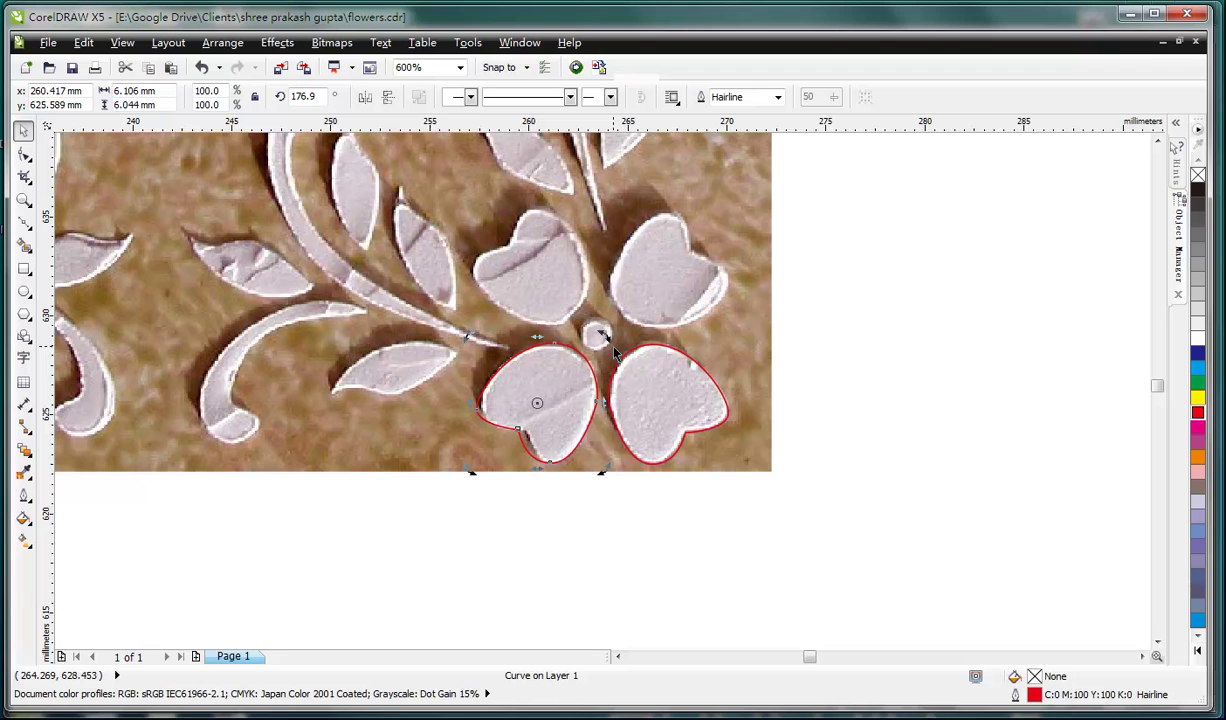
{"action": "key", "text": "Right"}
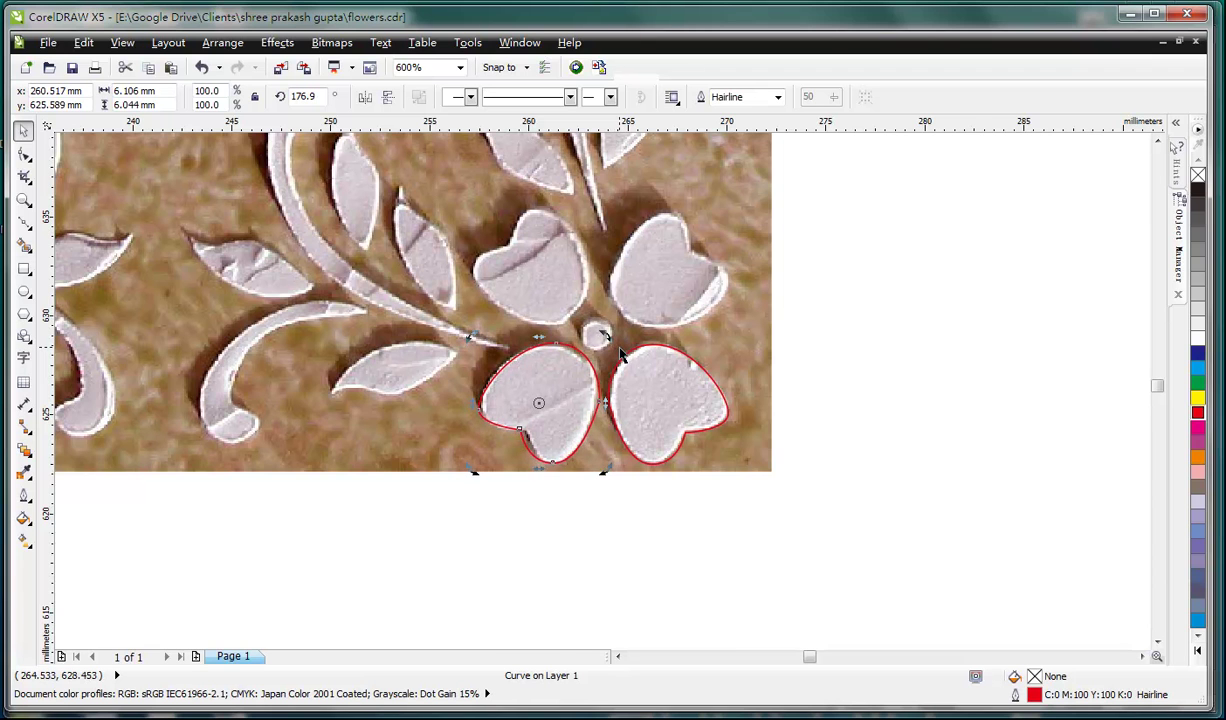
{"action": "left_click_drag", "start_coordinate": [603, 335], "coordinate": [599, 334]}
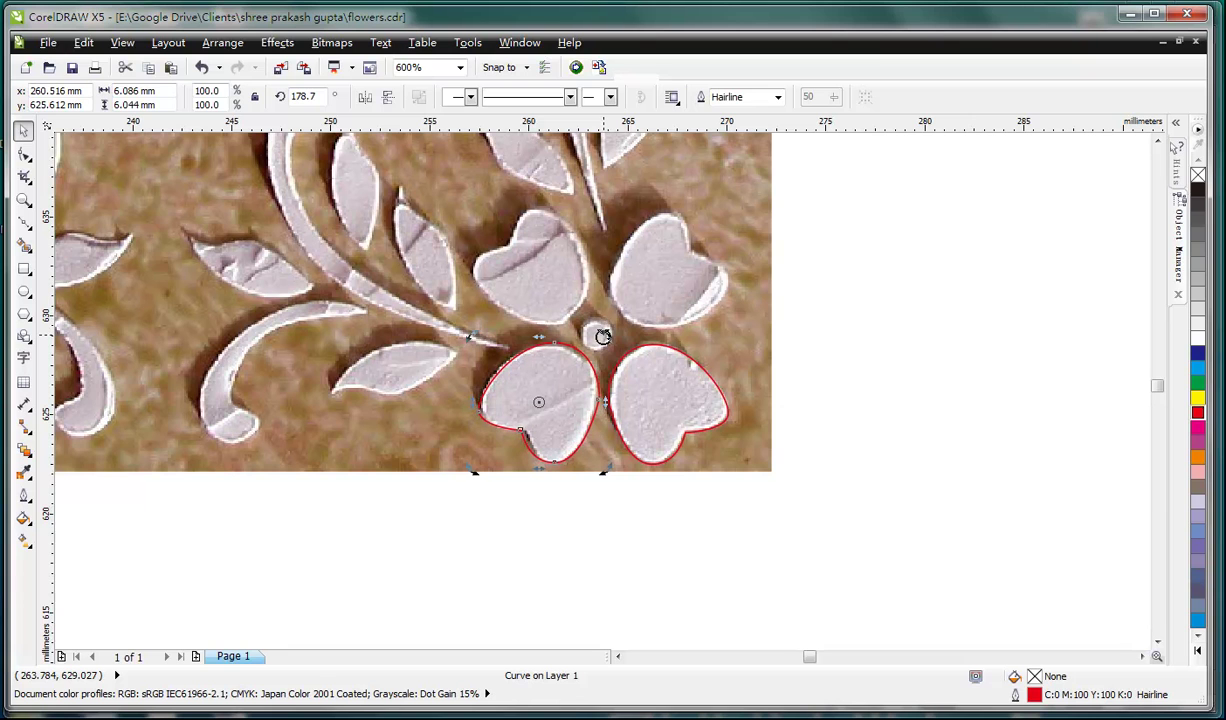
Step: Group the two lower petal outlines
{"action": "key", "text": "Escape"}
{"action": "left_click_drag", "start_coordinate": [884, 282], "coordinate": [436, 540]}
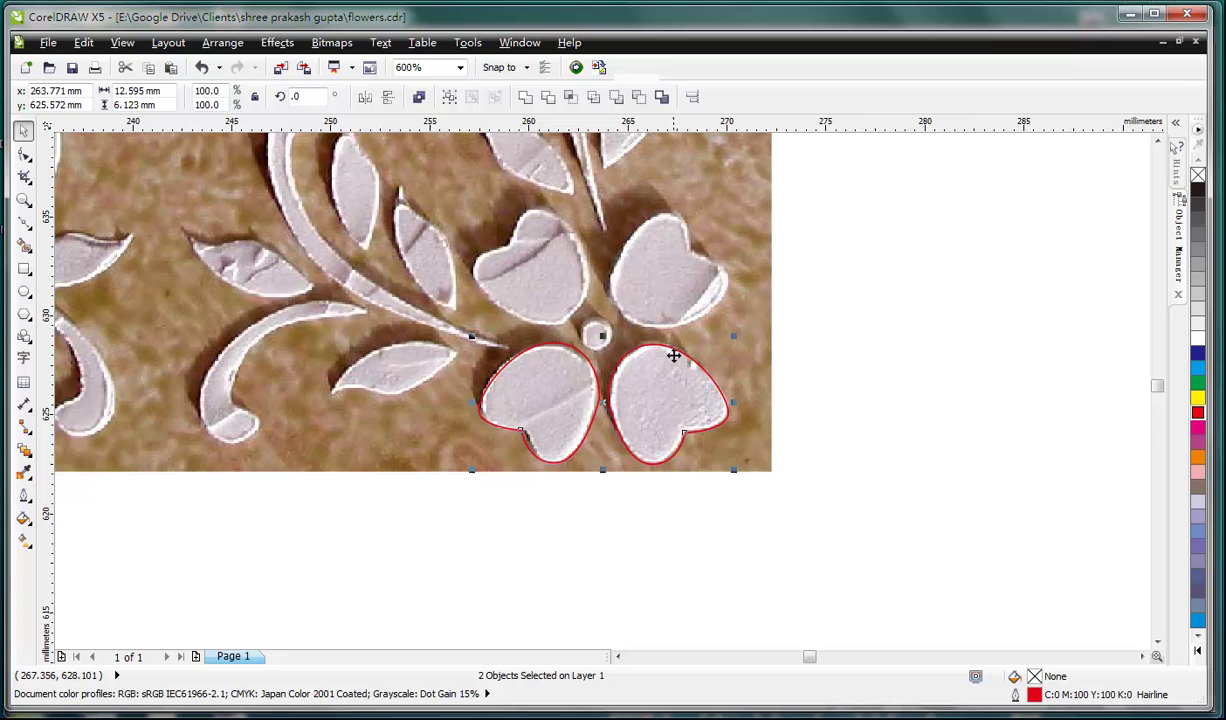
{"action": "key", "text": "ctrl+g"}
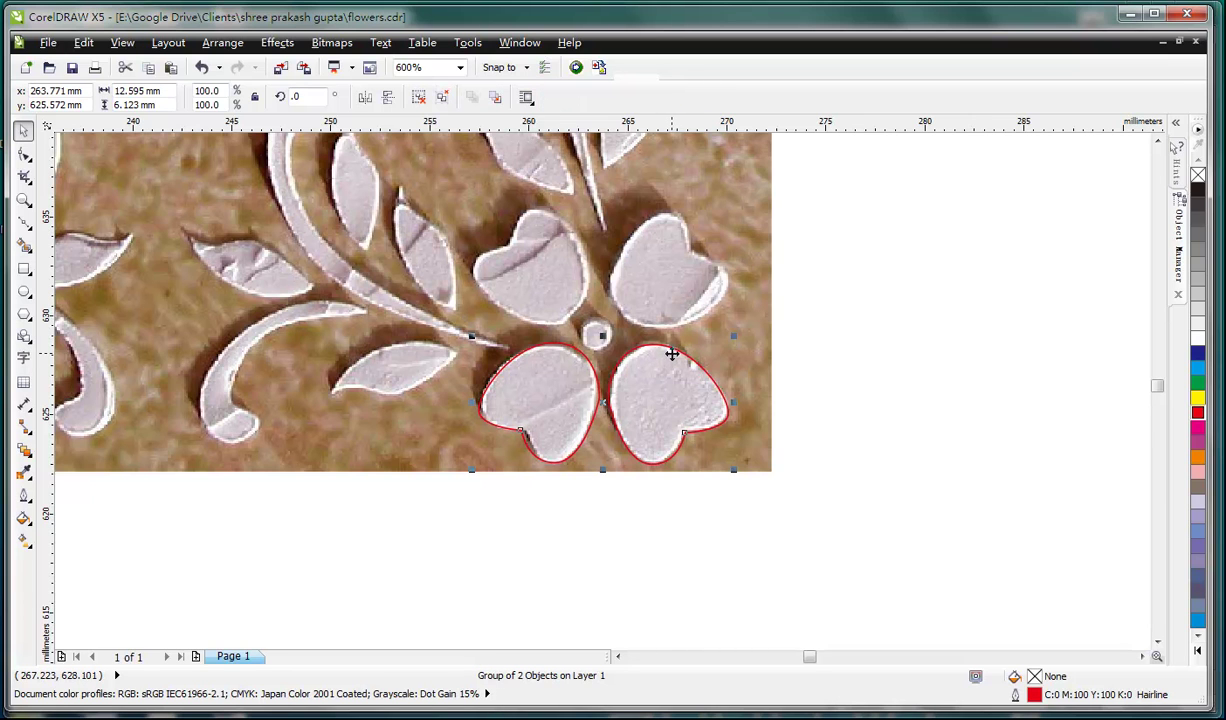
Step: Duplicate the petal pair onto the flower's two upper petals, mirror the copy vertically and adjust its position
{"action": "left_click_drag", "start_coordinate": [672, 349], "coordinate": [677, 224]}
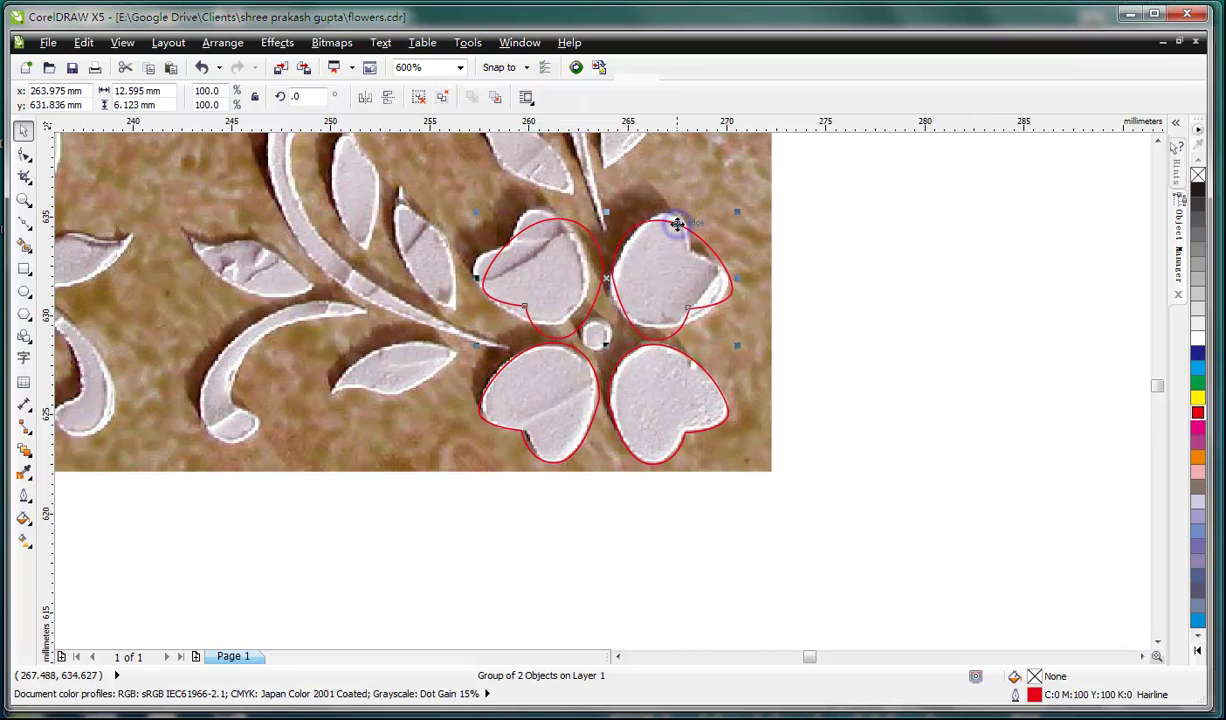
{"action": "left_click", "coordinate": [386, 96]}
{"action": "left_click_drag", "start_coordinate": [684, 232], "coordinate": [674, 217]}
{"action": "left_click", "coordinate": [830, 322]}
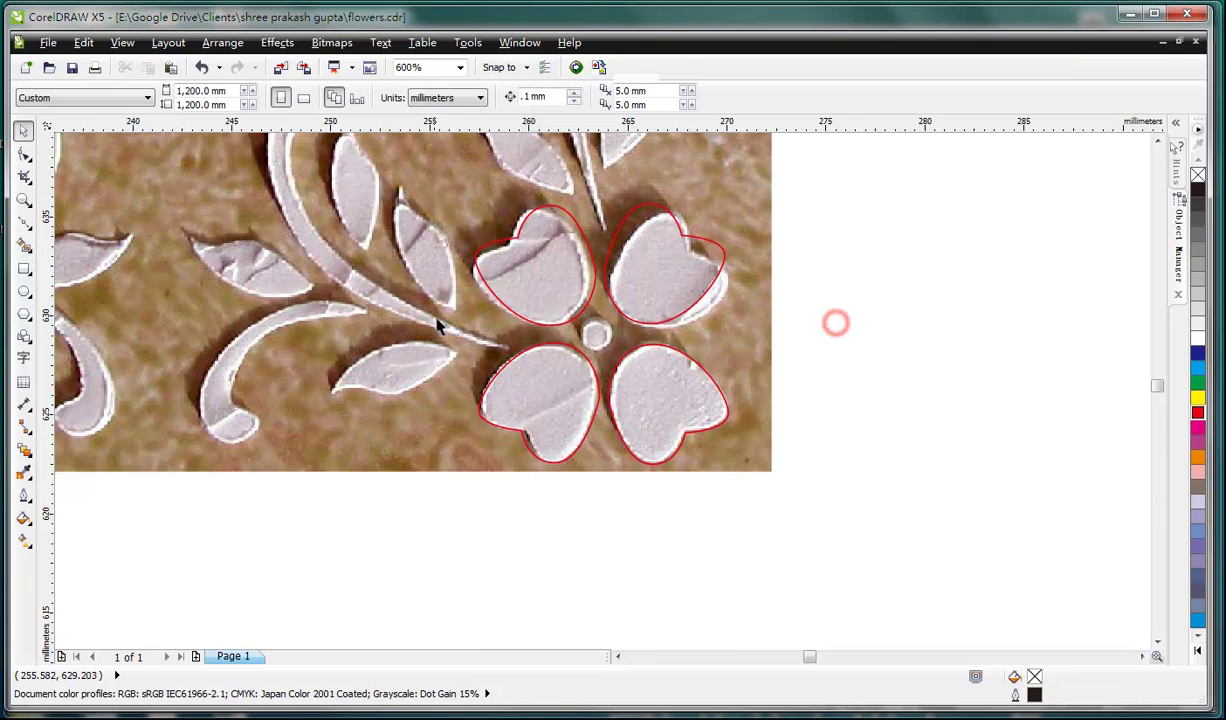
Step: Draw a small circle with the Ellipse tool and position it over the flower's centre dot
{"action": "left_click", "coordinate": [25, 292]}
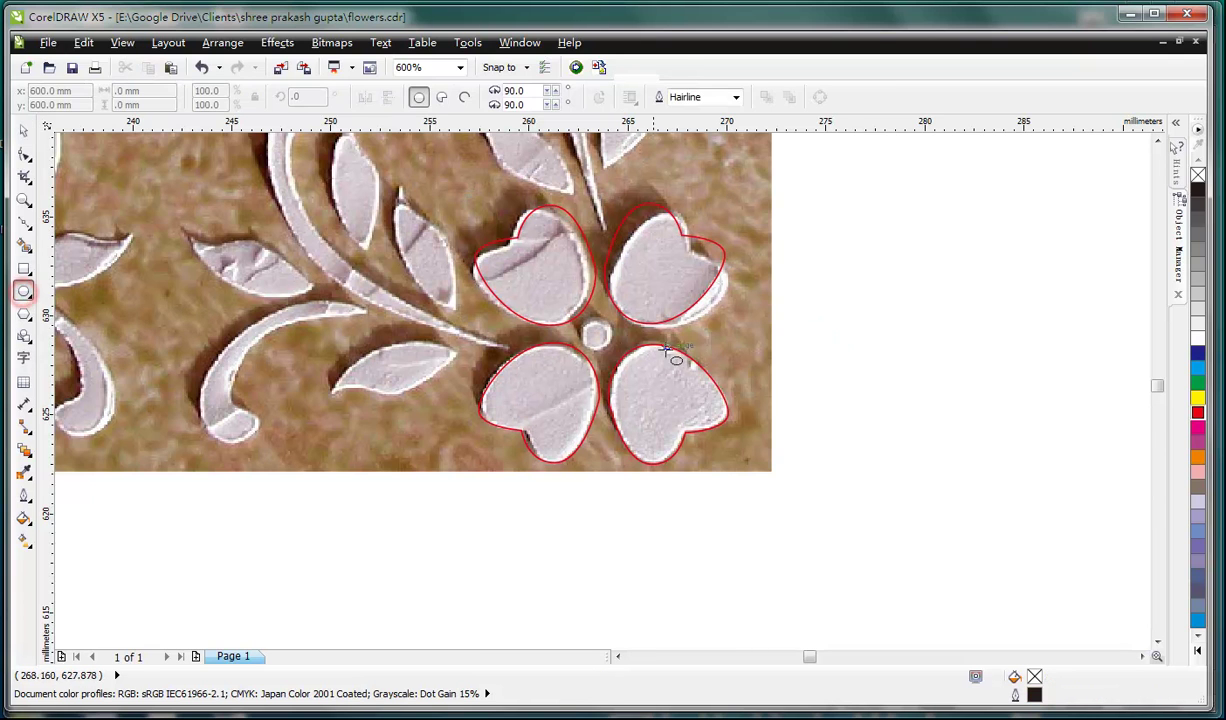
{"action": "left_click_drag", "start_coordinate": [585, 321], "coordinate": [616, 352]}
{"action": "left_click", "coordinate": [23, 130]}
{"action": "mouse_move", "coordinate": [586, 332]}
{"action": "left_mouse_down"}
{"action": "mouse_move", "coordinate": [581, 323]}
{"action": "mouse_move", "coordinate": [595, 331]}
{"action": "left_mouse_up"}
{"action": "left_click", "coordinate": [772, 268]}
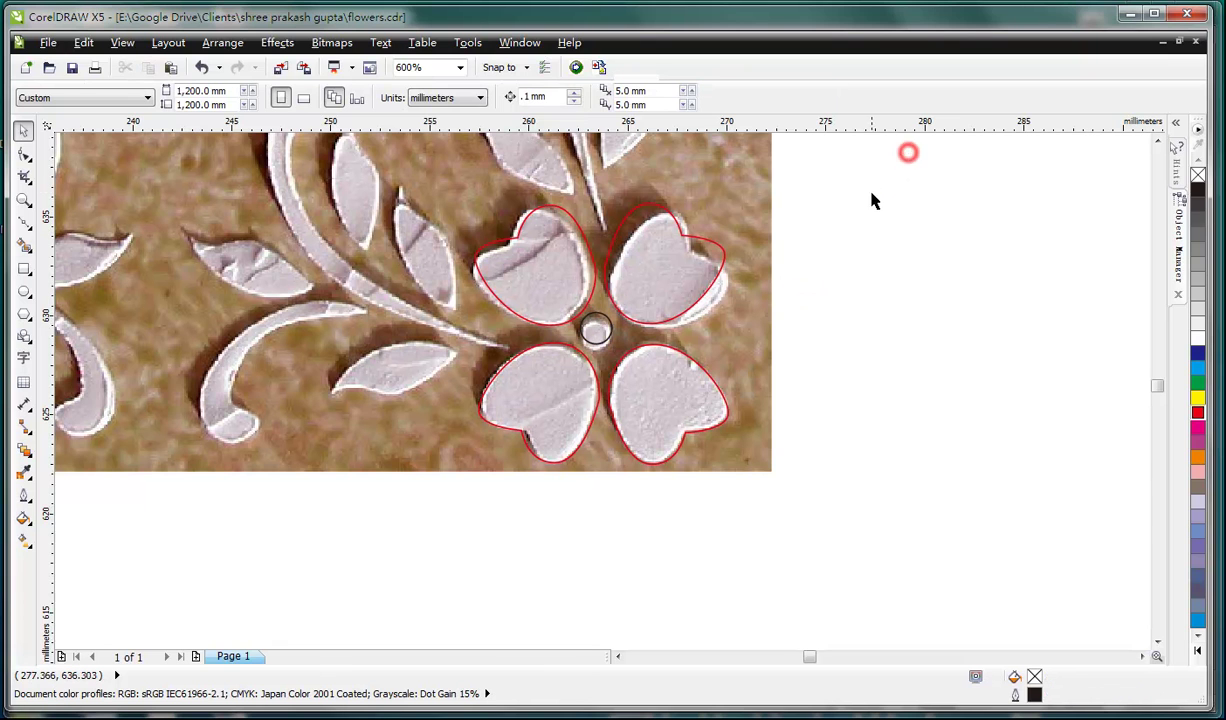
Step: Align the upper and lower petal pairs on a common vertical centre line and group them
{"action": "left_click_drag", "start_coordinate": [857, 191], "coordinate": [424, 345]}
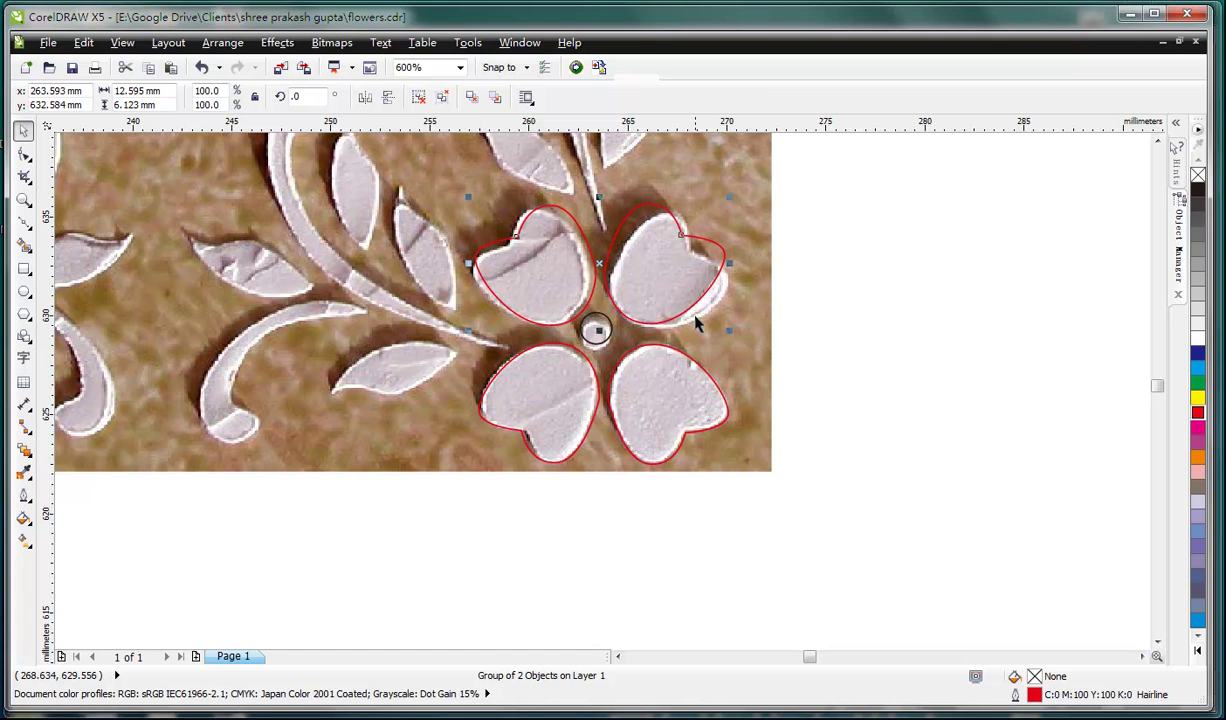
{"action": "left_click", "coordinate": [652, 348], "text": "shift"}
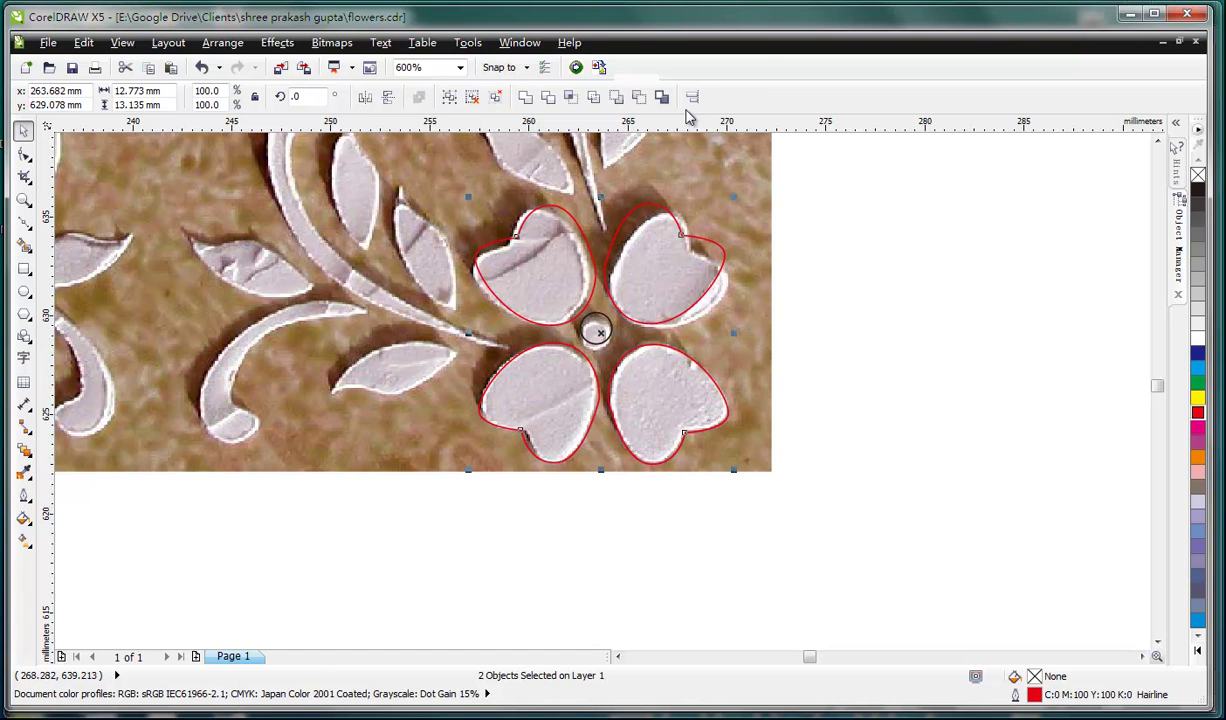
{"action": "left_click", "coordinate": [692, 96]}
{"action": "left_click", "coordinate": [635, 340]}
{"action": "left_click", "coordinate": [646, 459]}
{"action": "left_click", "coordinate": [716, 459]}
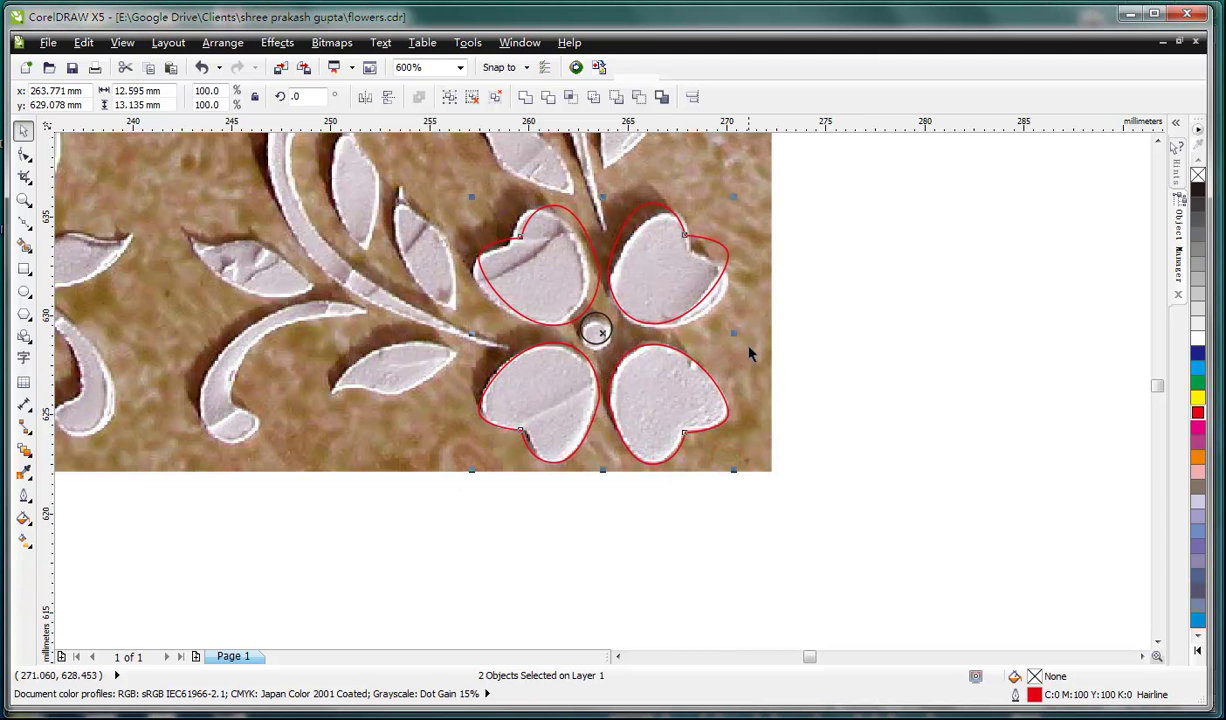
{"action": "key", "text": "ctrl+g"}
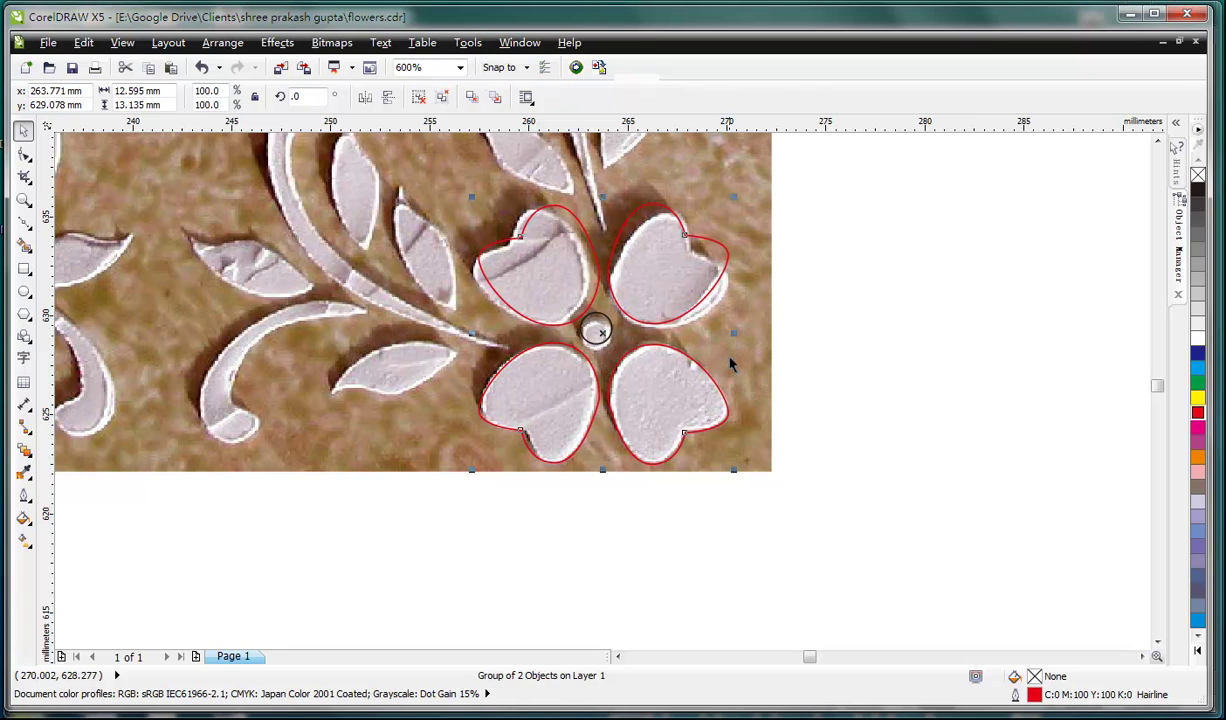
Step: Align the small circle to the centre of the four-petal group both horizontally and vertically
{"action": "left_click", "coordinate": [598, 331]}
{"action": "left_click", "coordinate": [657, 352], "text": "shift"}
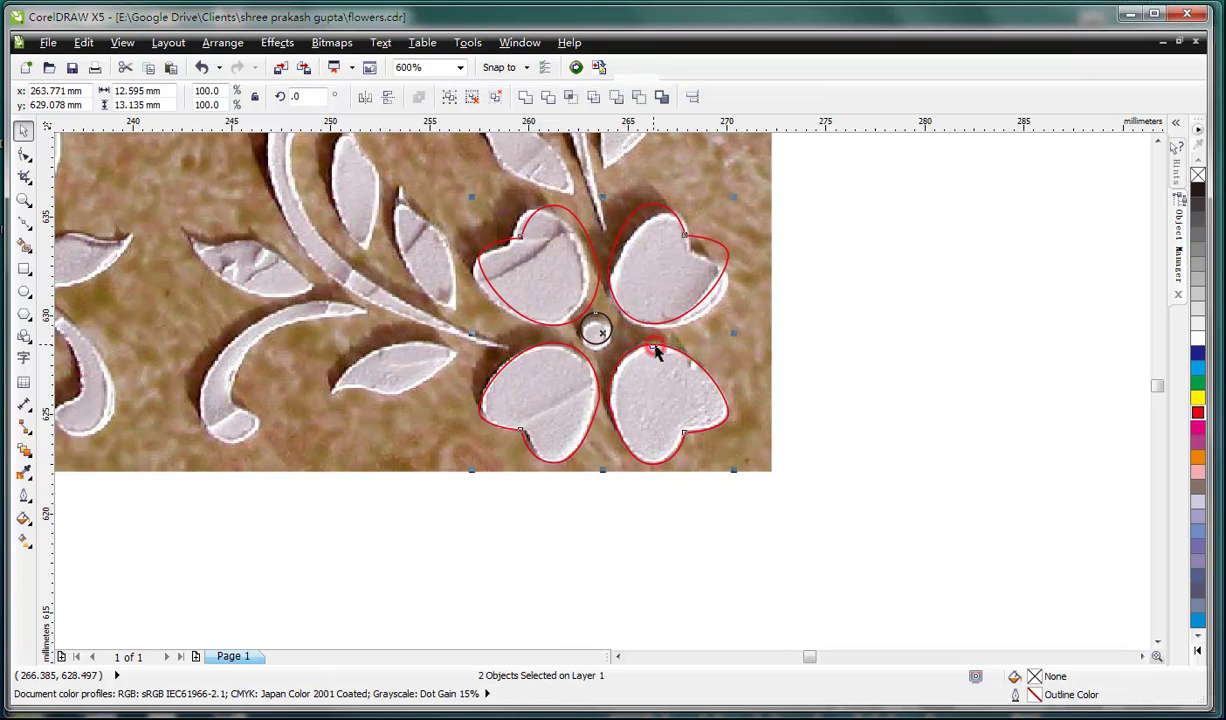
{"action": "left_click", "coordinate": [692, 96]}
{"action": "left_click", "coordinate": [634, 340]}
{"action": "left_click", "coordinate": [493, 390]}
{"action": "left_click", "coordinate": [645, 458]}
{"action": "left_click", "coordinate": [716, 458]}
{"action": "left_click_drag", "start_coordinate": [917, 181], "coordinate": [424, 512]}
{"action": "scroll", "coordinate": [555, 405], "scroll_direction": "down", "scroll_amount": 2}
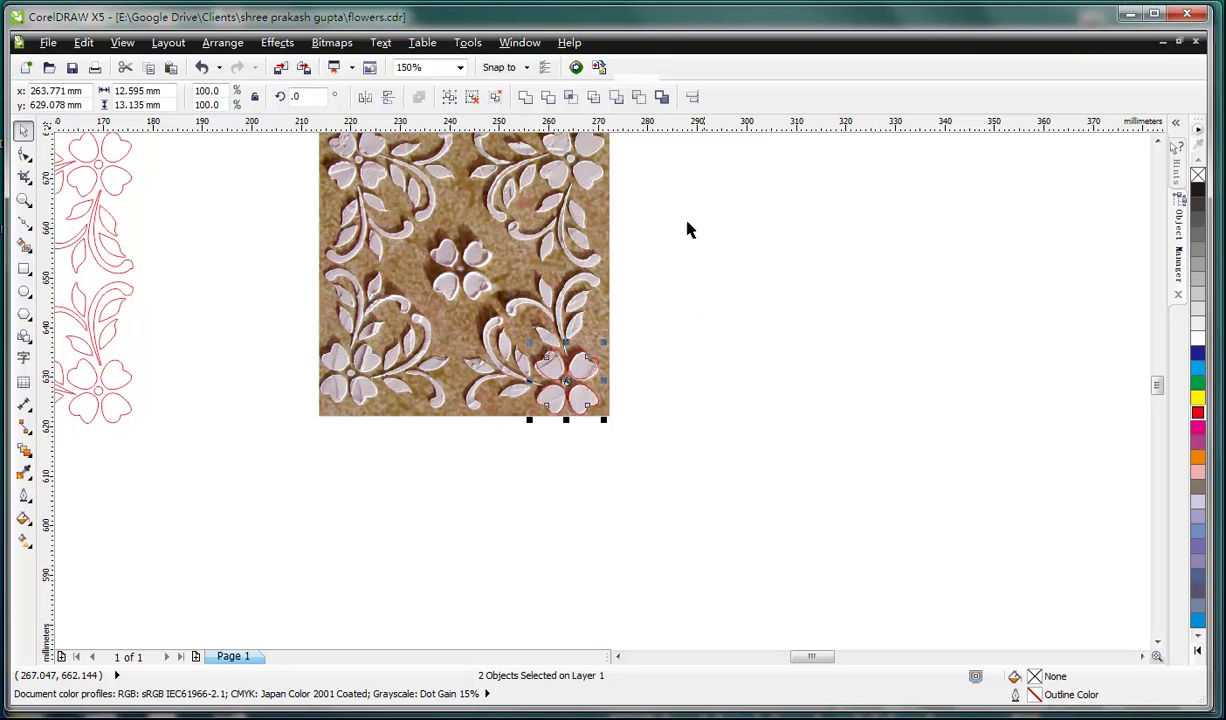
{"action": "scroll", "coordinate": [241, 391], "scroll_direction": "down", "scroll_amount": 4}
{"action": "scroll", "coordinate": [268, 410], "scroll_direction": "up", "scroll_amount": 4}
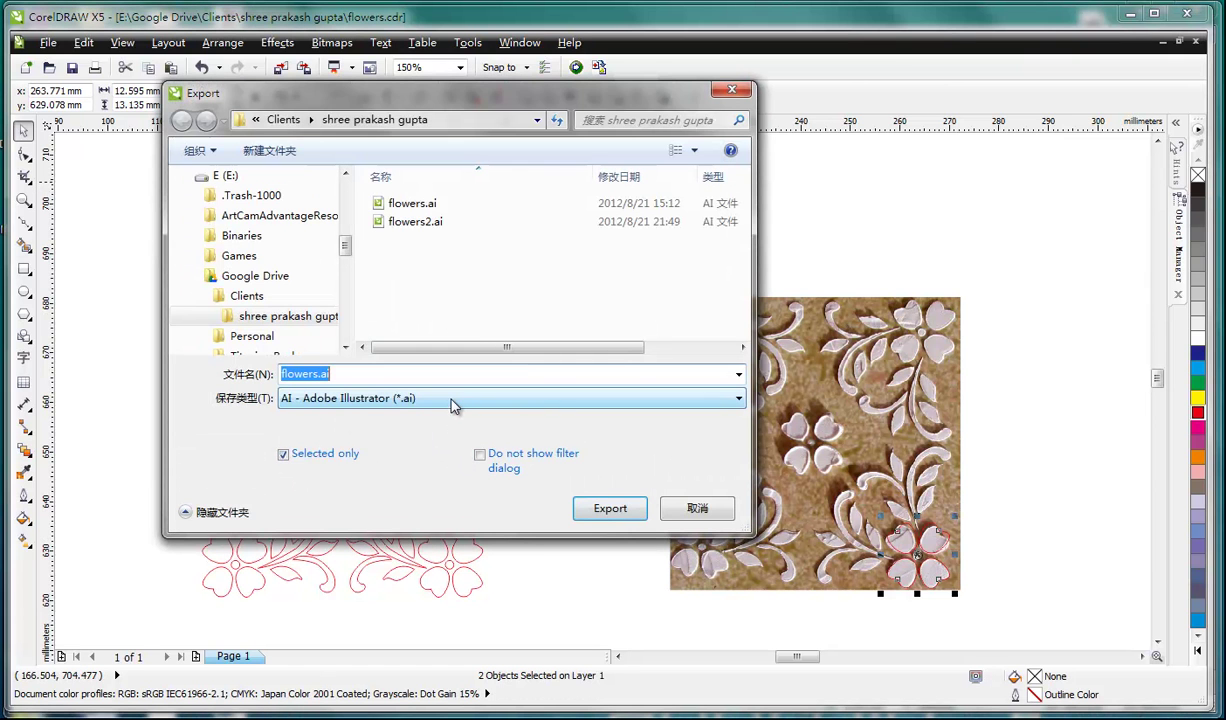
{"action": "left_click", "coordinate": [521, 399]}
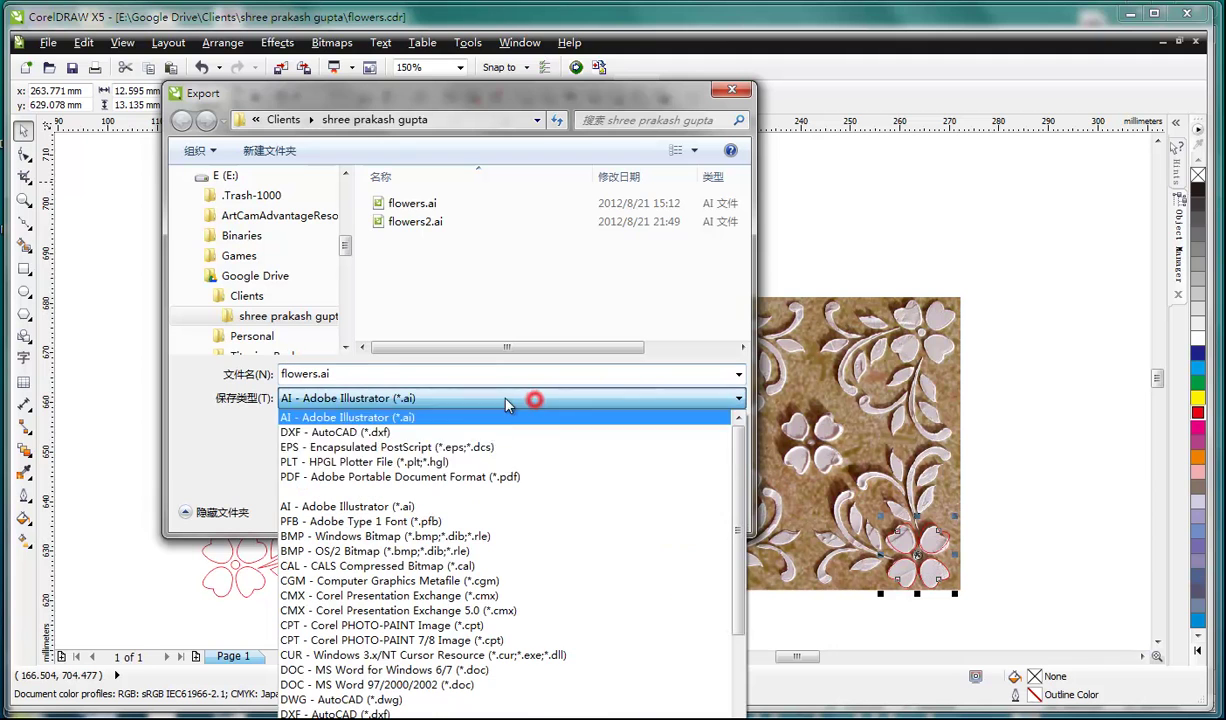
{"action": "left_click", "coordinate": [224, 425]}
{"action": "left_click", "coordinate": [638, 498]}
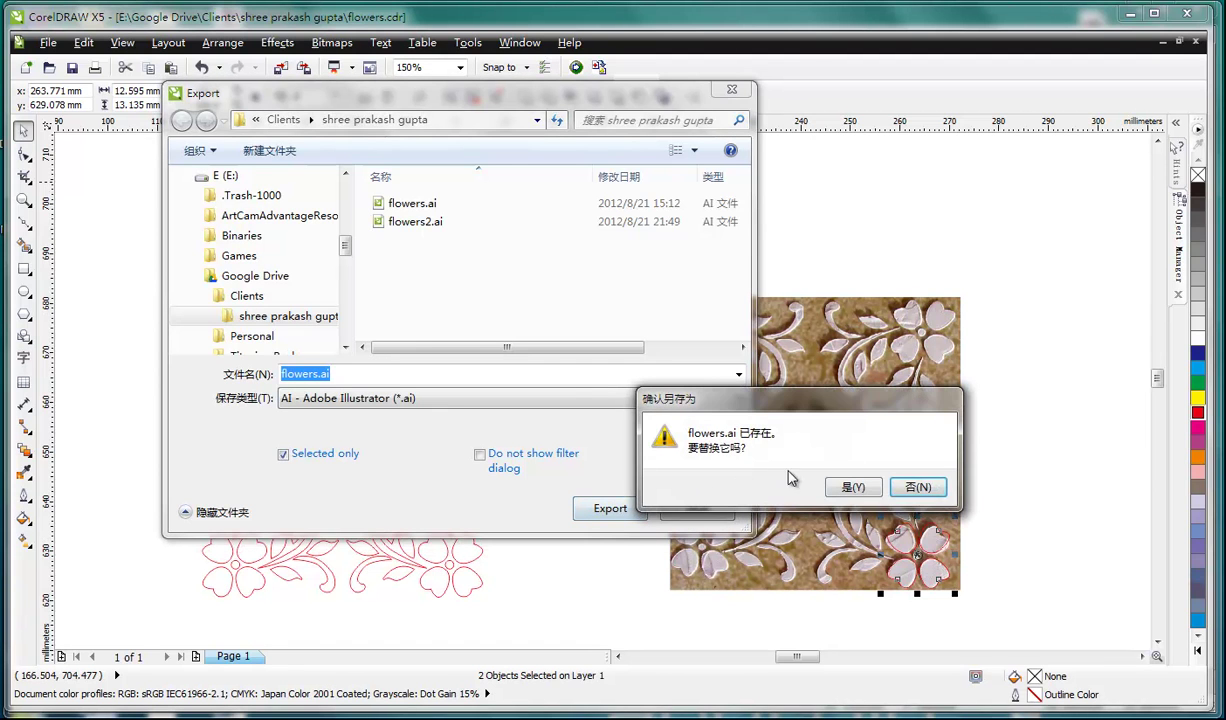
{"action": "left_click", "coordinate": [852, 487]}
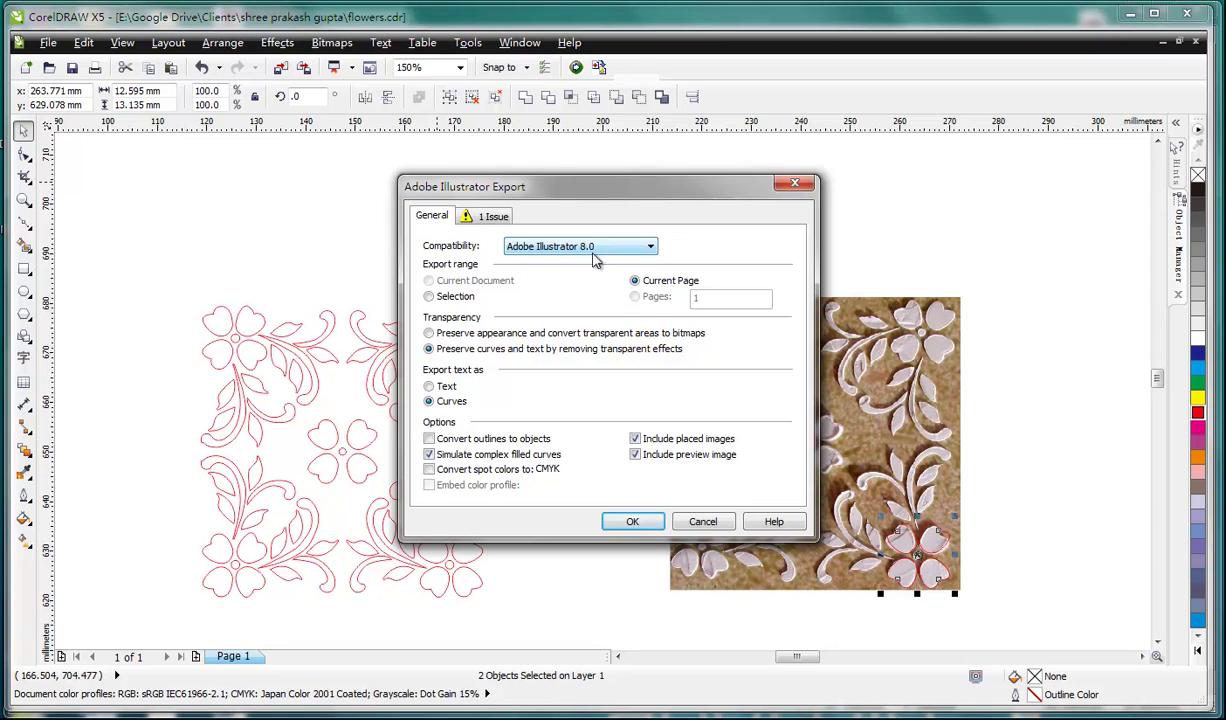
{"action": "left_click", "coordinate": [705, 522]}
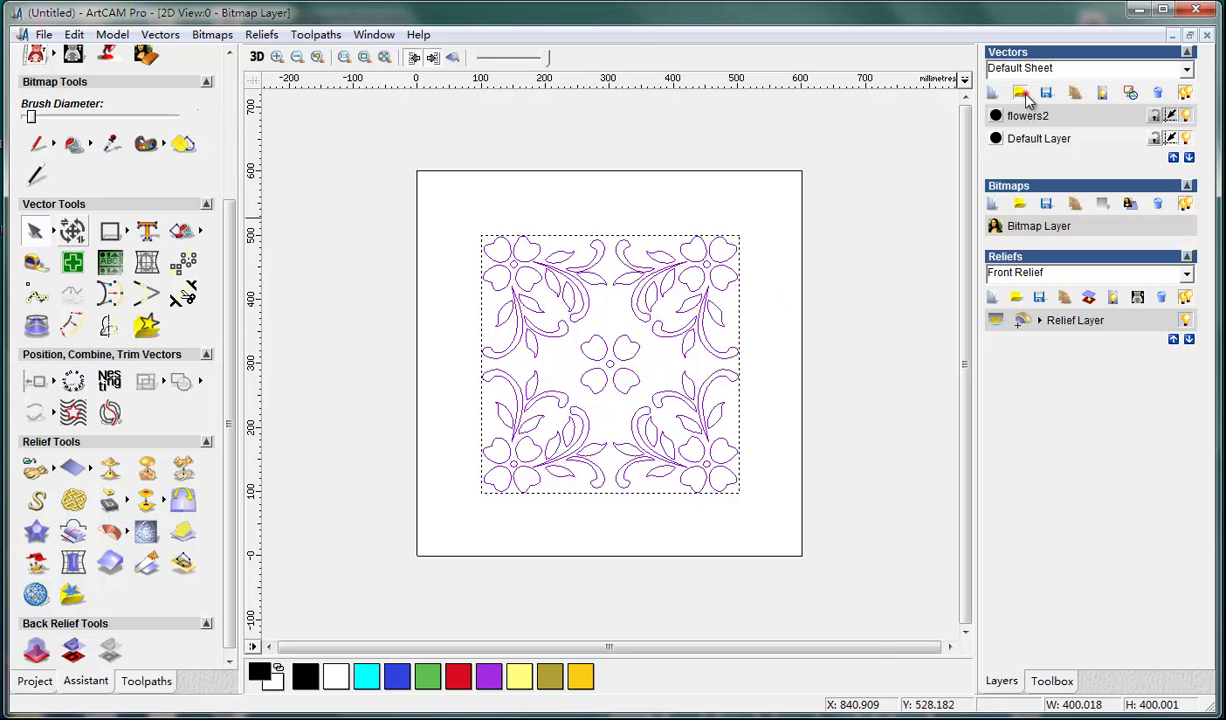
Step: Switch to ArtCAM, load flowers2.ai as a vector layer centred in the image, ignoring all PostScript errors, and undo the import
{"action": "left_click", "coordinate": [1022, 94]}
{"action": "left_click", "coordinate": [513, 275]}
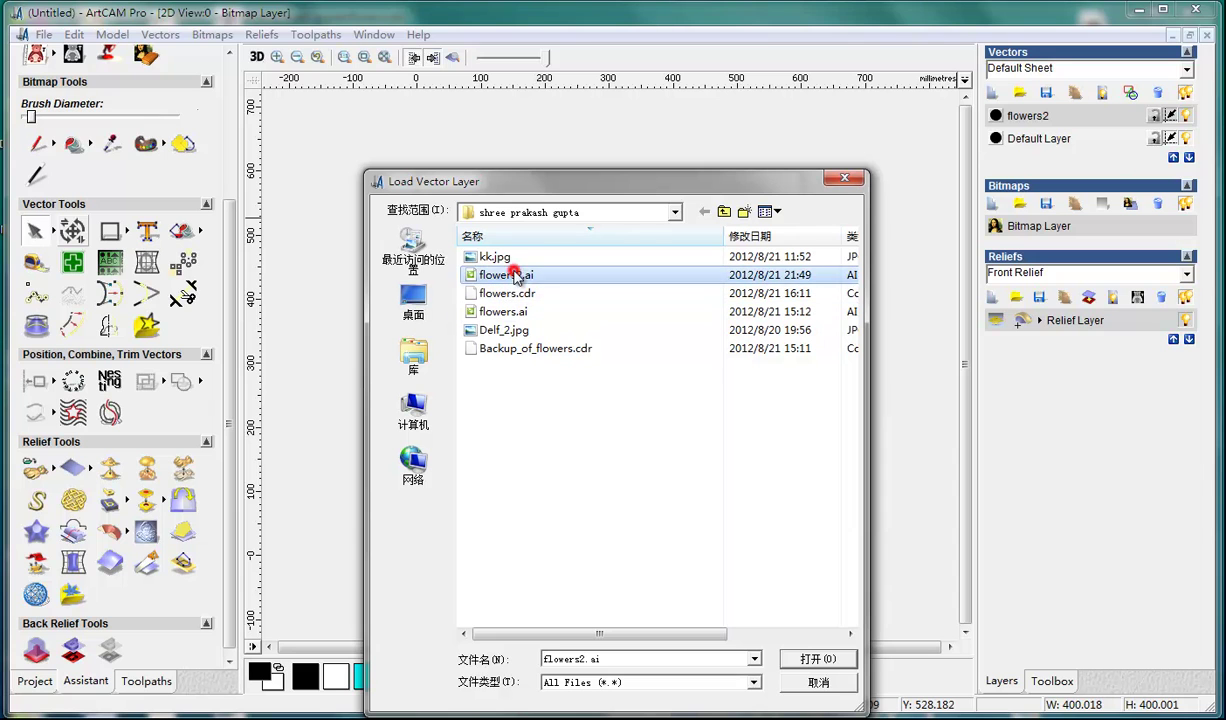
{"action": "left_click", "coordinate": [835, 660]}
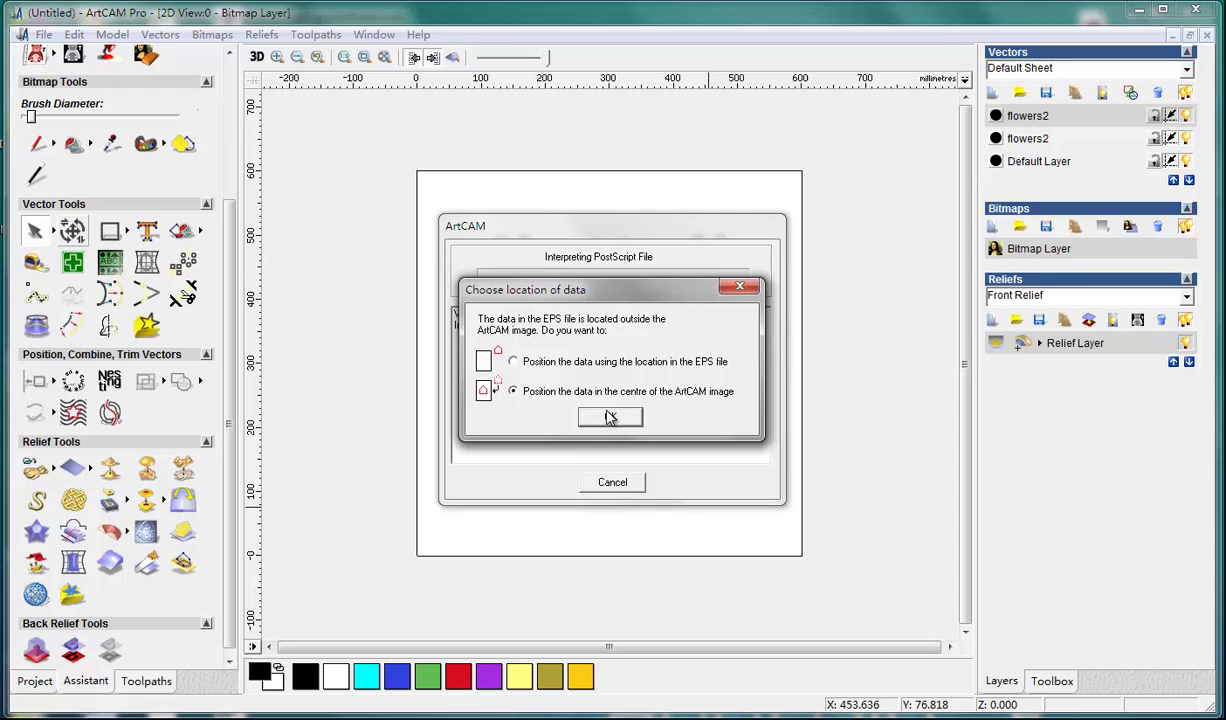
{"action": "left_click", "coordinate": [610, 417]}
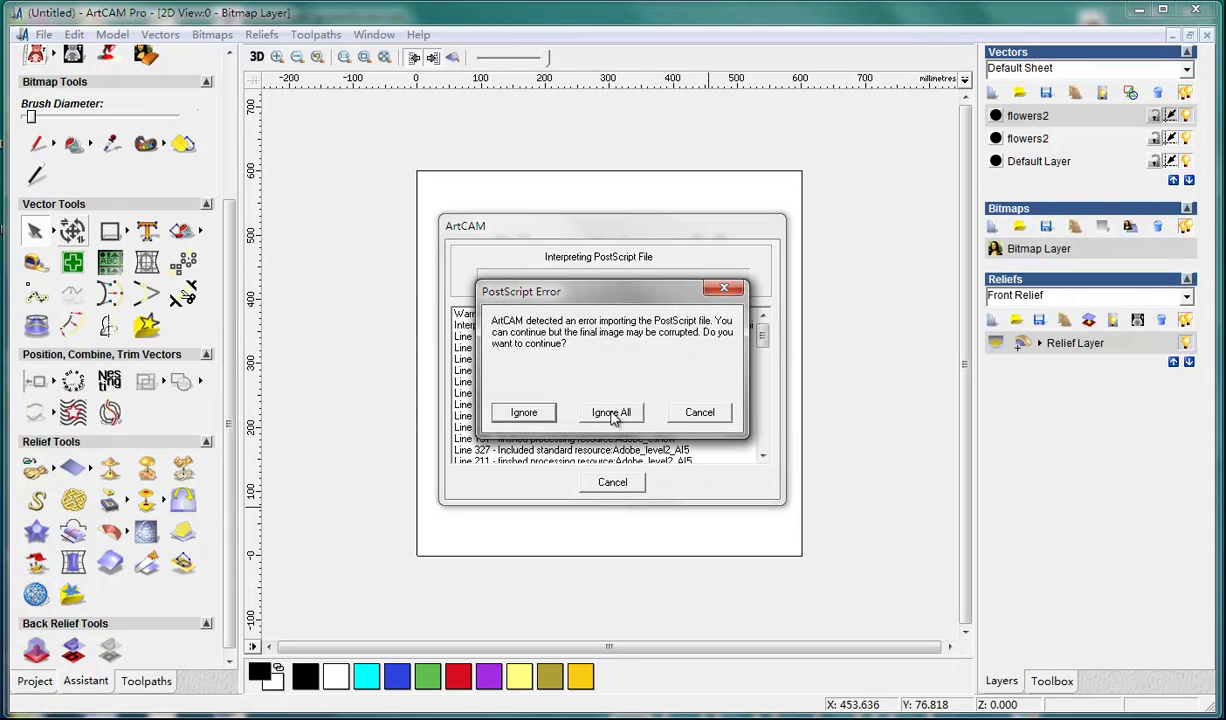
{"action": "left_click", "coordinate": [612, 413]}
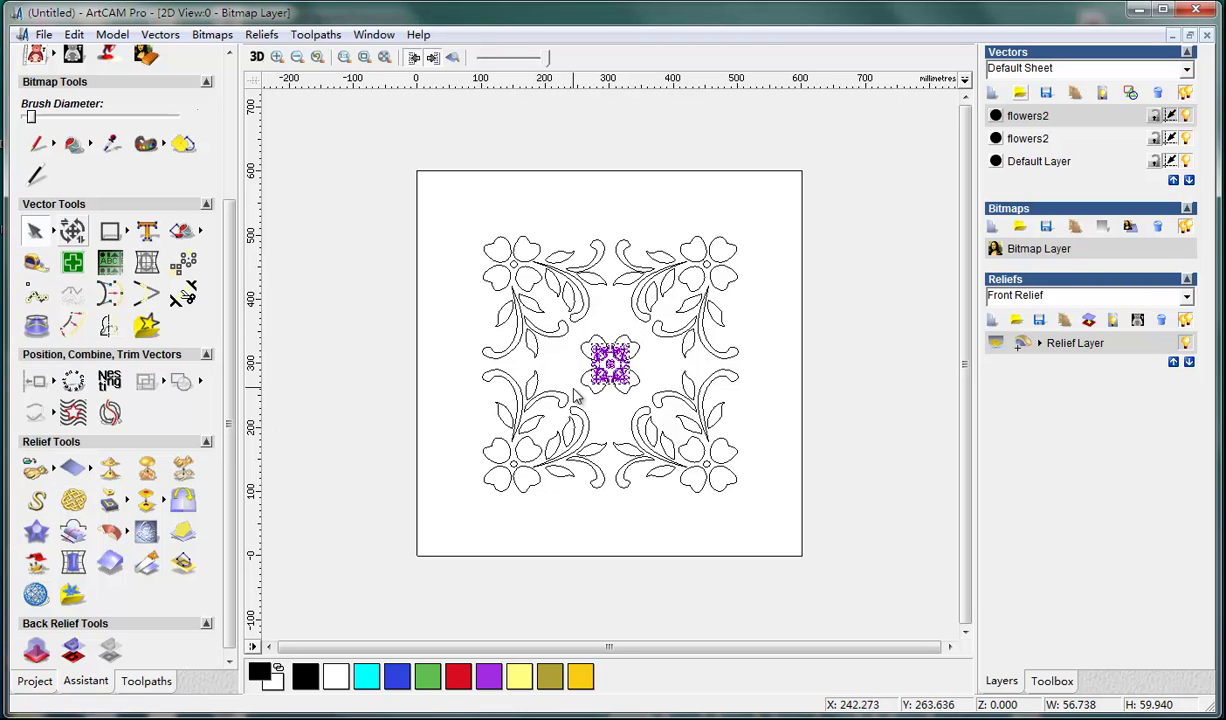
{"action": "key", "text": "ctrl+z"}
Step: Use the Shape Editor to add the selected flower ornament vectors to the relief as a flat plane with a start height of 6
{"action": "left_click", "coordinate": [638, 268]}
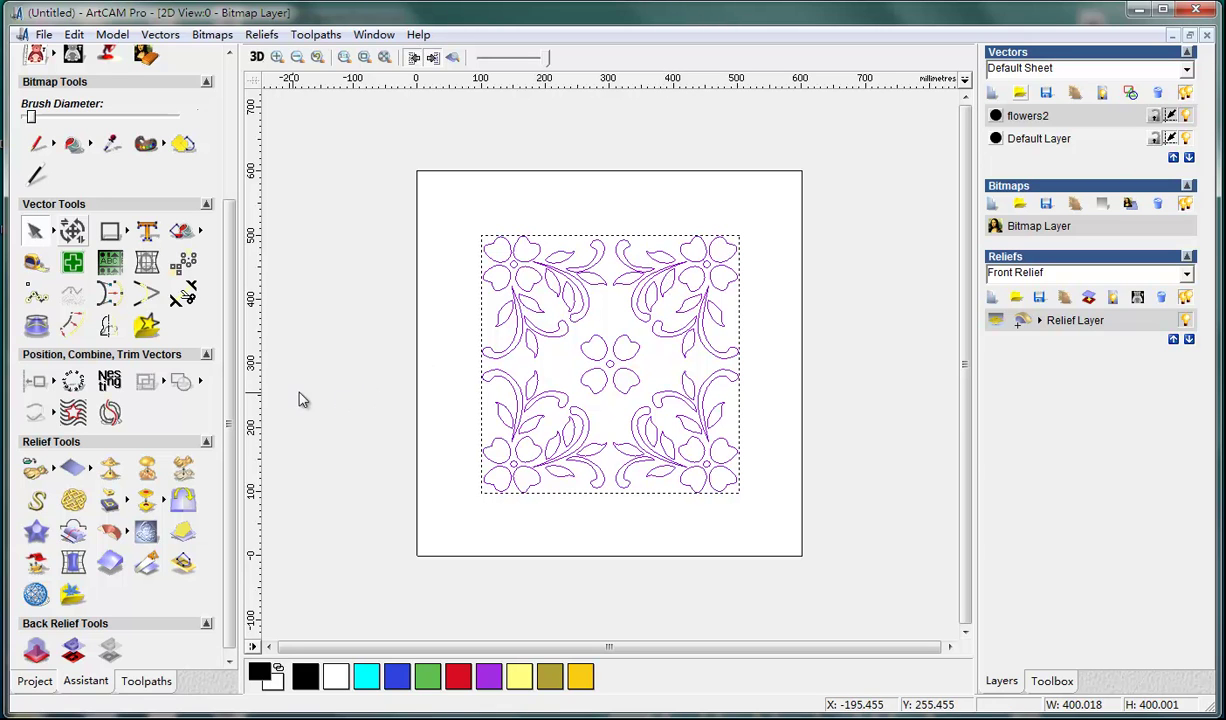
{"action": "left_click", "coordinate": [258, 59]}
{"action": "left_click", "coordinate": [256, 57]}
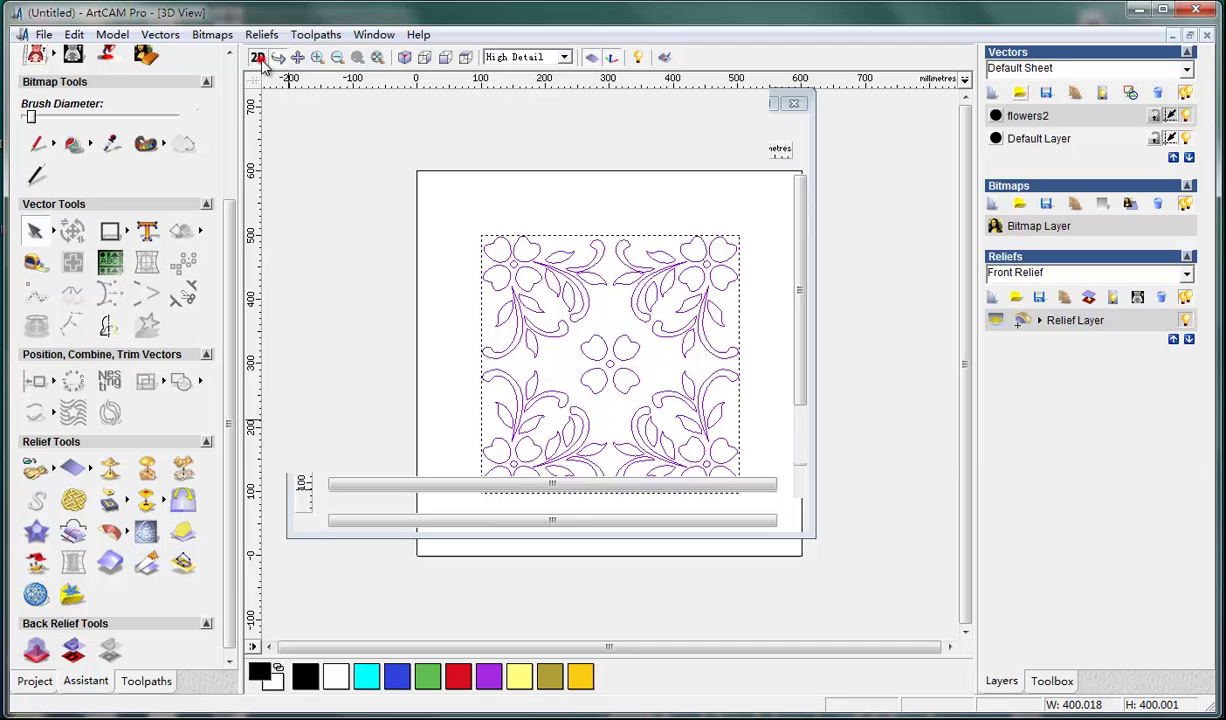
{"action": "double_click", "coordinate": [485, 246]}
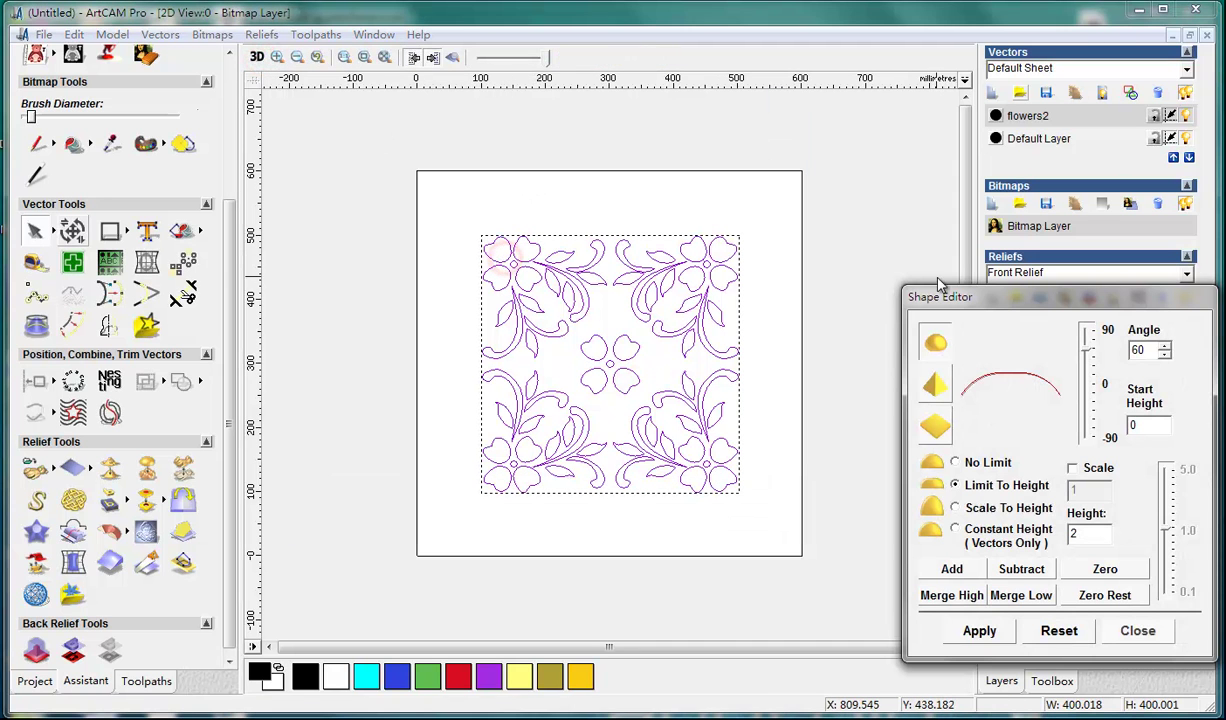
{"action": "left_click_drag", "start_coordinate": [950, 308], "coordinate": [943, 248]}
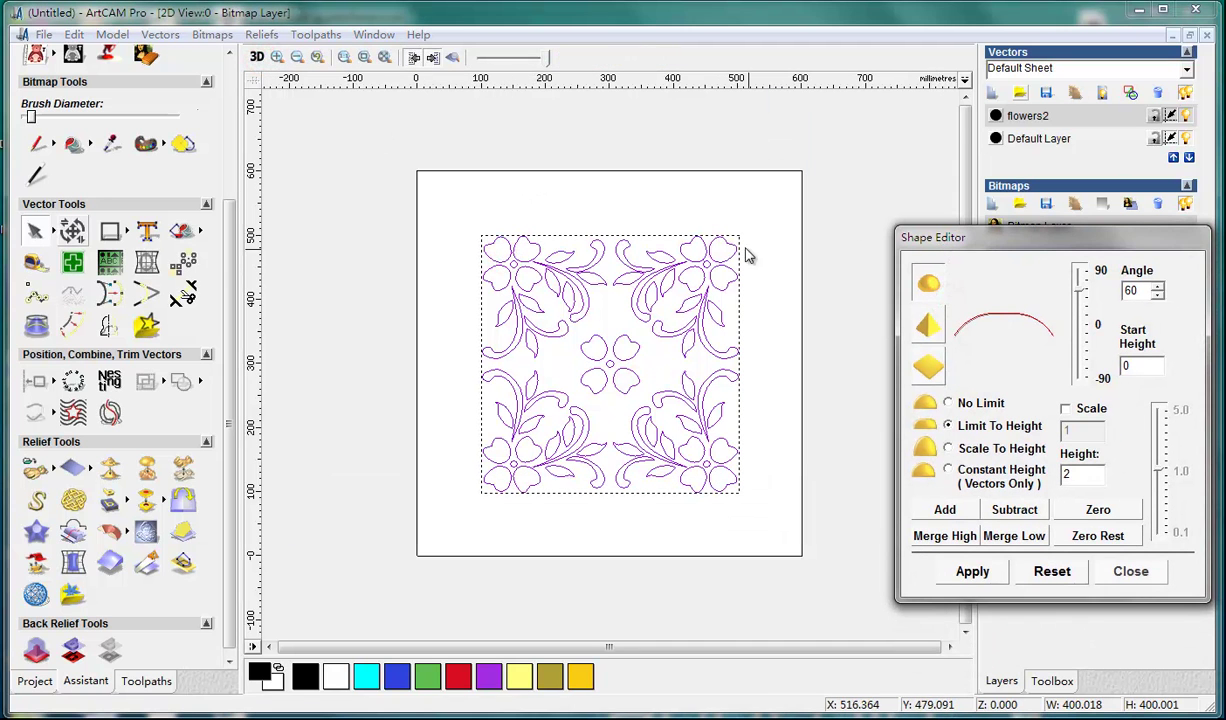
{"action": "left_click", "coordinate": [256, 57]}
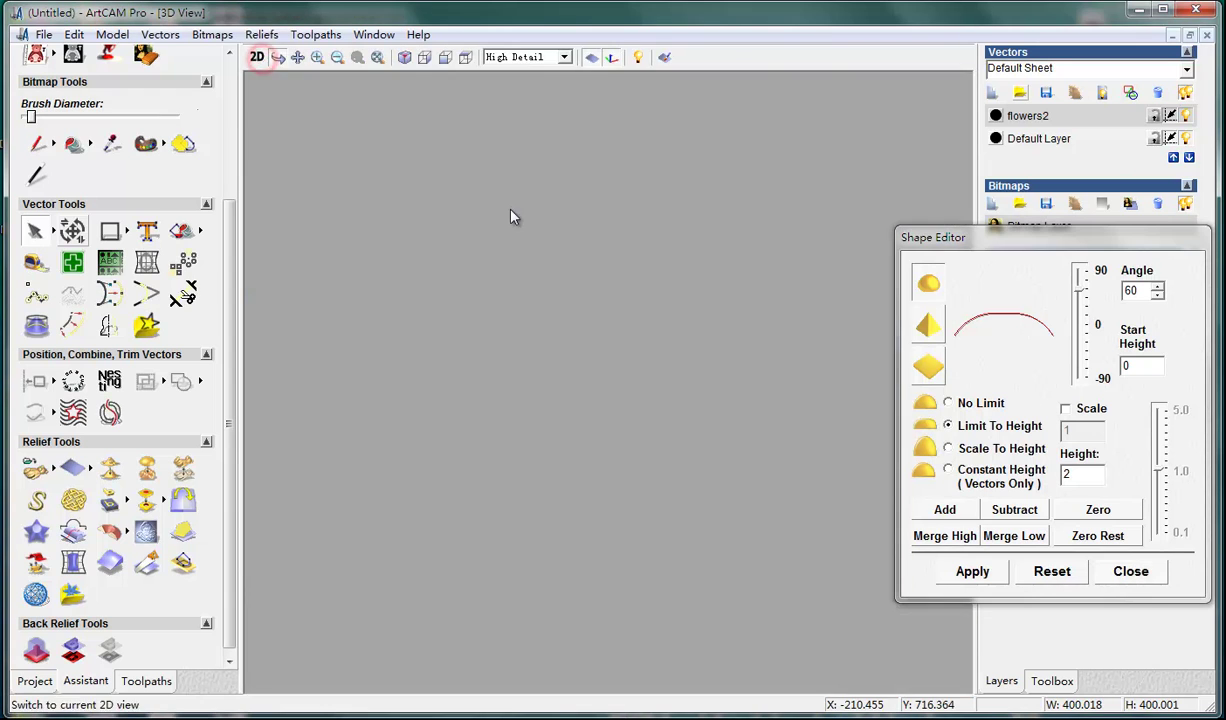
{"action": "left_click_drag", "start_coordinate": [753, 312], "coordinate": [654, 304]}
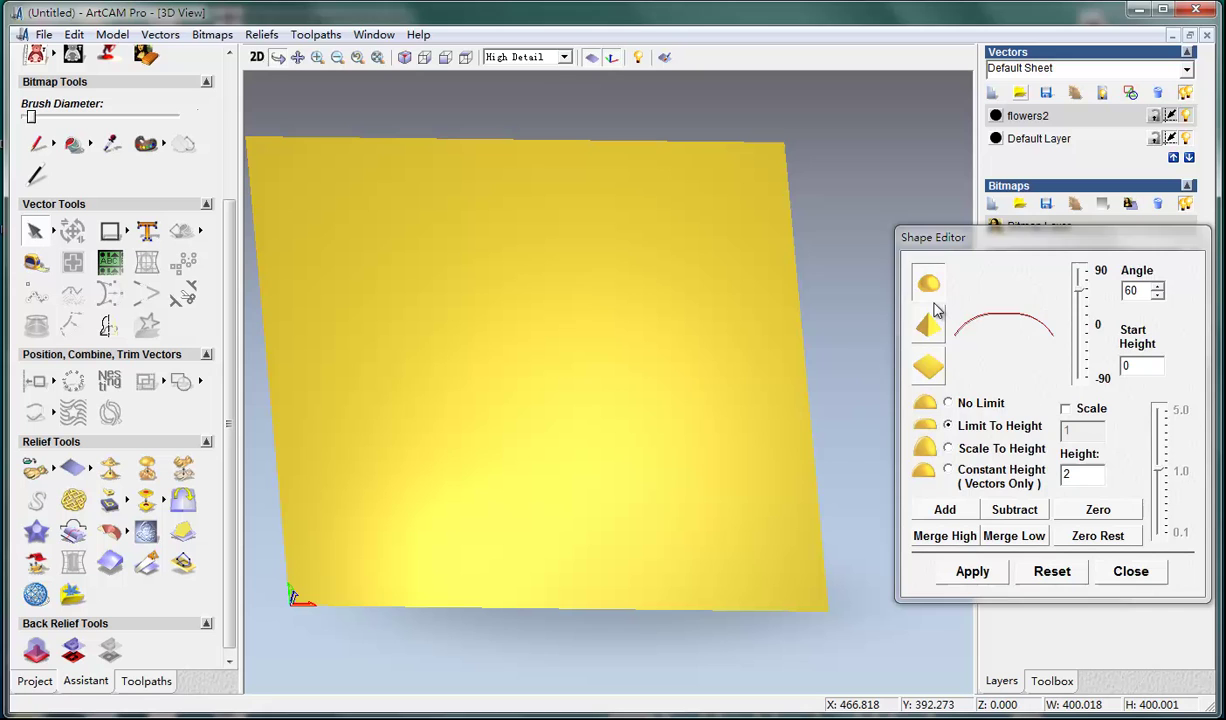
{"action": "left_click", "coordinate": [928, 366]}
{"action": "double_click", "coordinate": [1157, 366]}
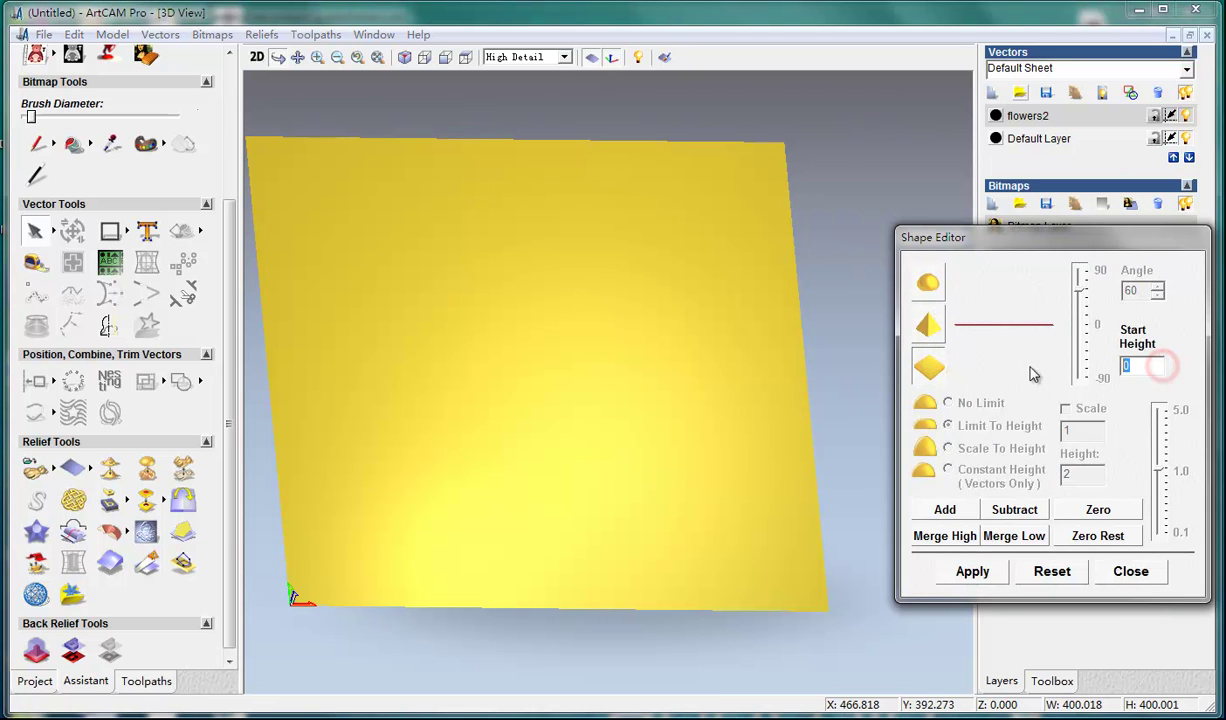
{"action": "left_click", "coordinate": [946, 510]}
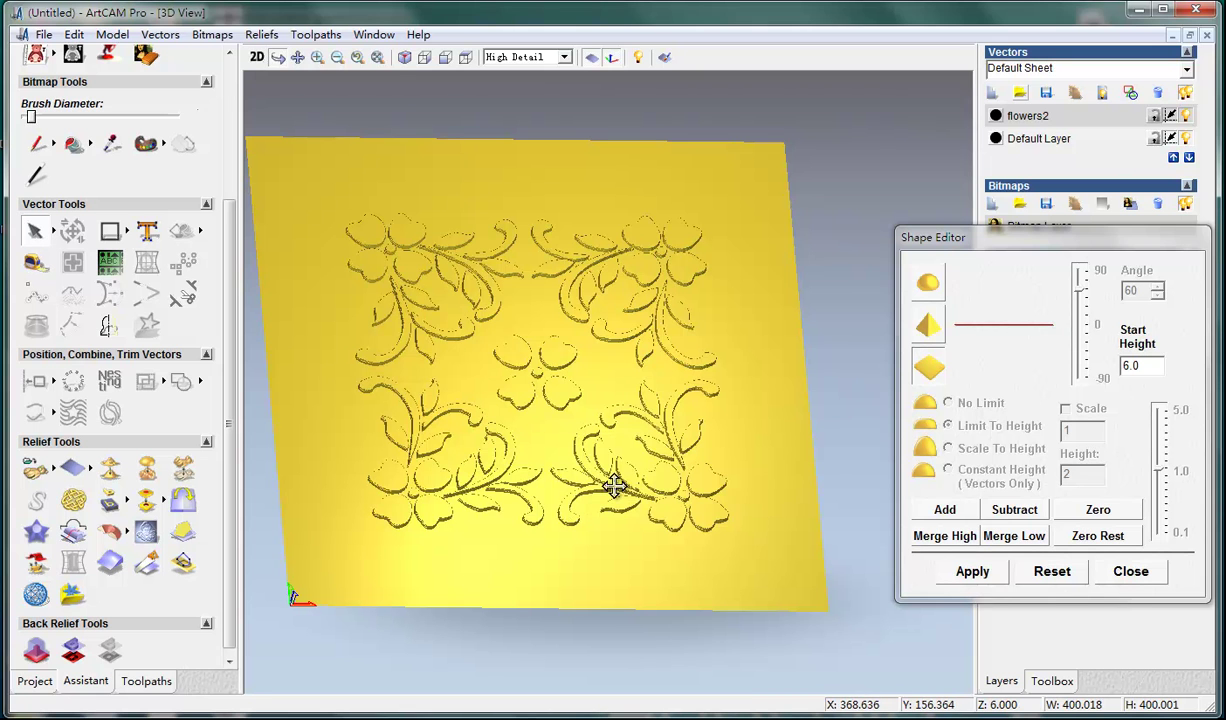
Step: Inspect the height and edges of the raised flower ornament in the 3D view, close up and from several angles
{"action": "scroll", "coordinate": [531, 463], "scroll_direction": "up", "scroll_amount": 5}
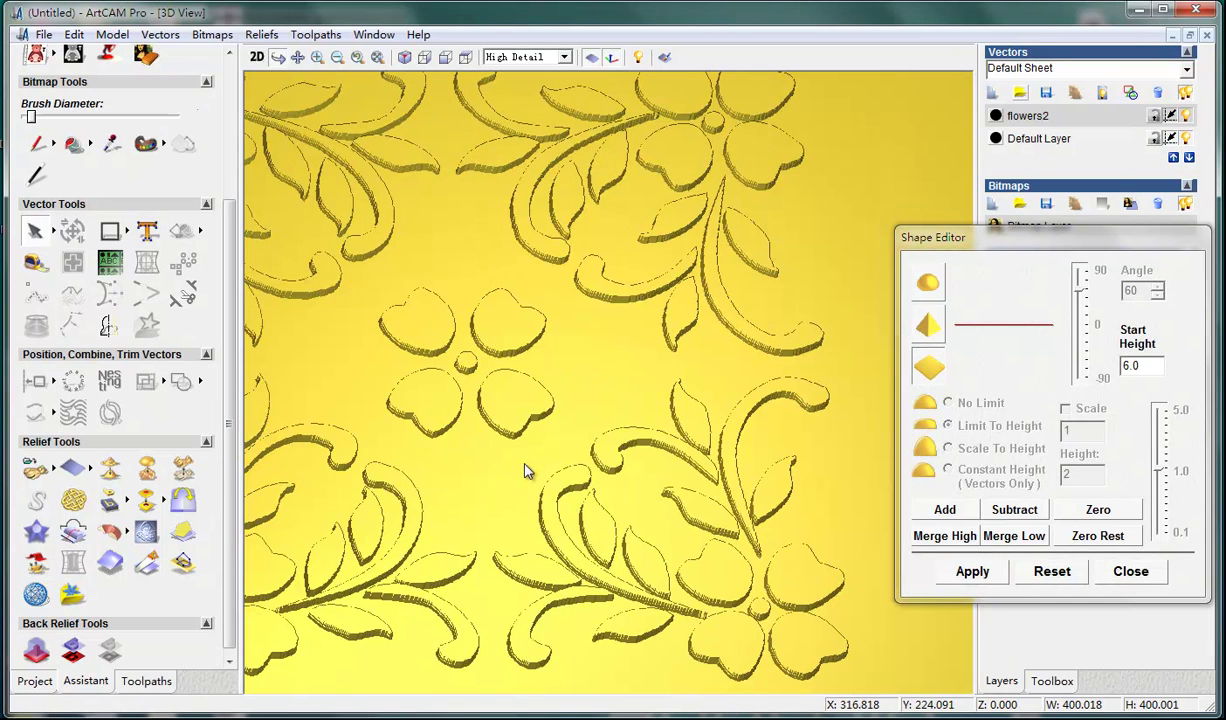
{"action": "scroll", "coordinate": [505, 455], "scroll_direction": "up", "scroll_amount": 3}
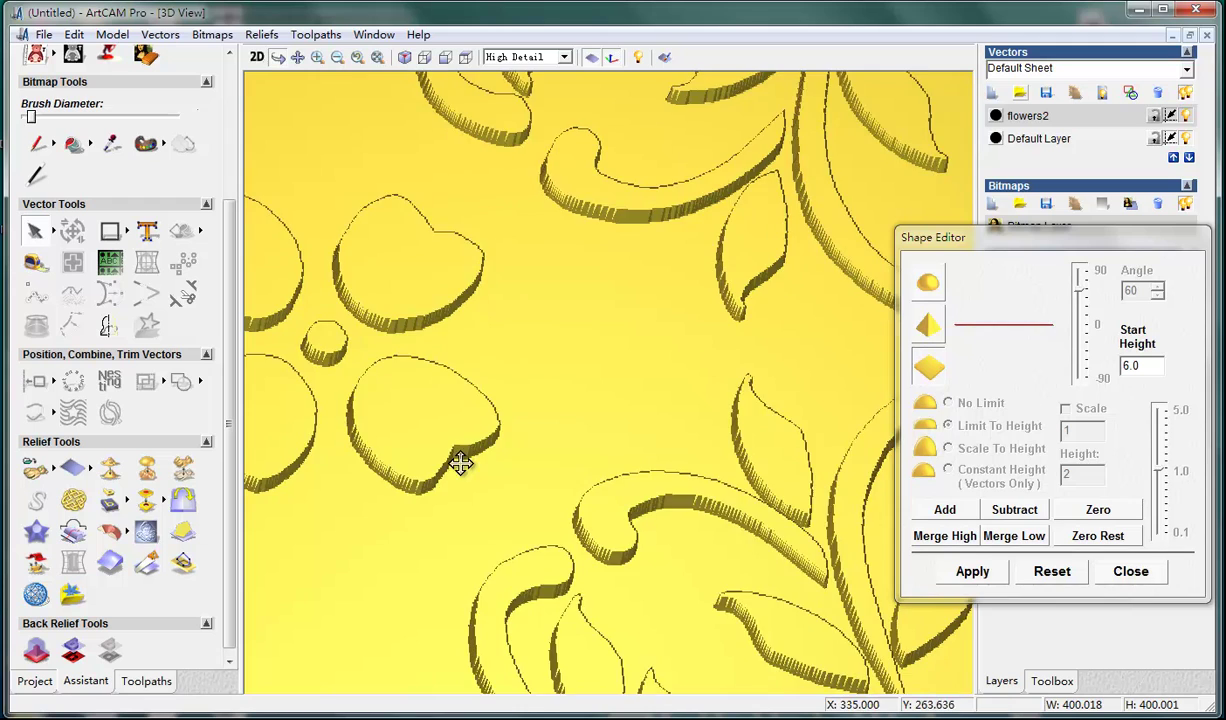
{"action": "left_click_drag", "start_coordinate": [422, 526], "coordinate": [443, 438]}
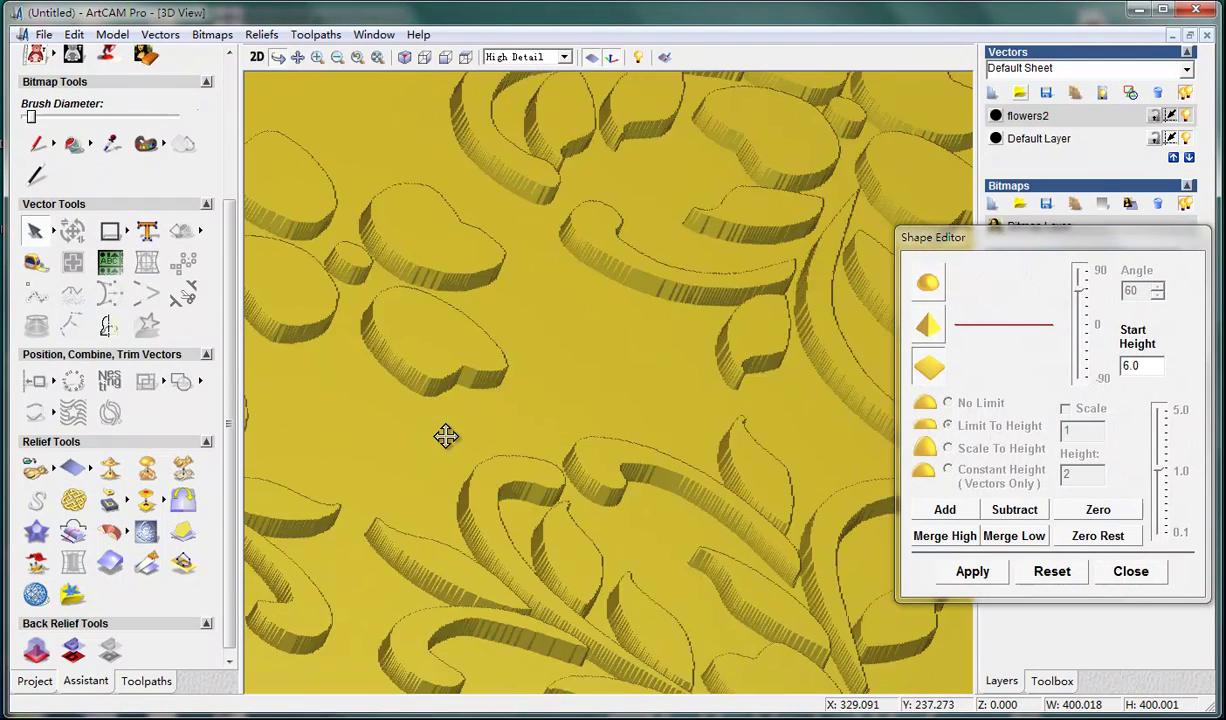
{"action": "scroll", "coordinate": [446, 436], "scroll_direction": "down", "scroll_amount": 5}
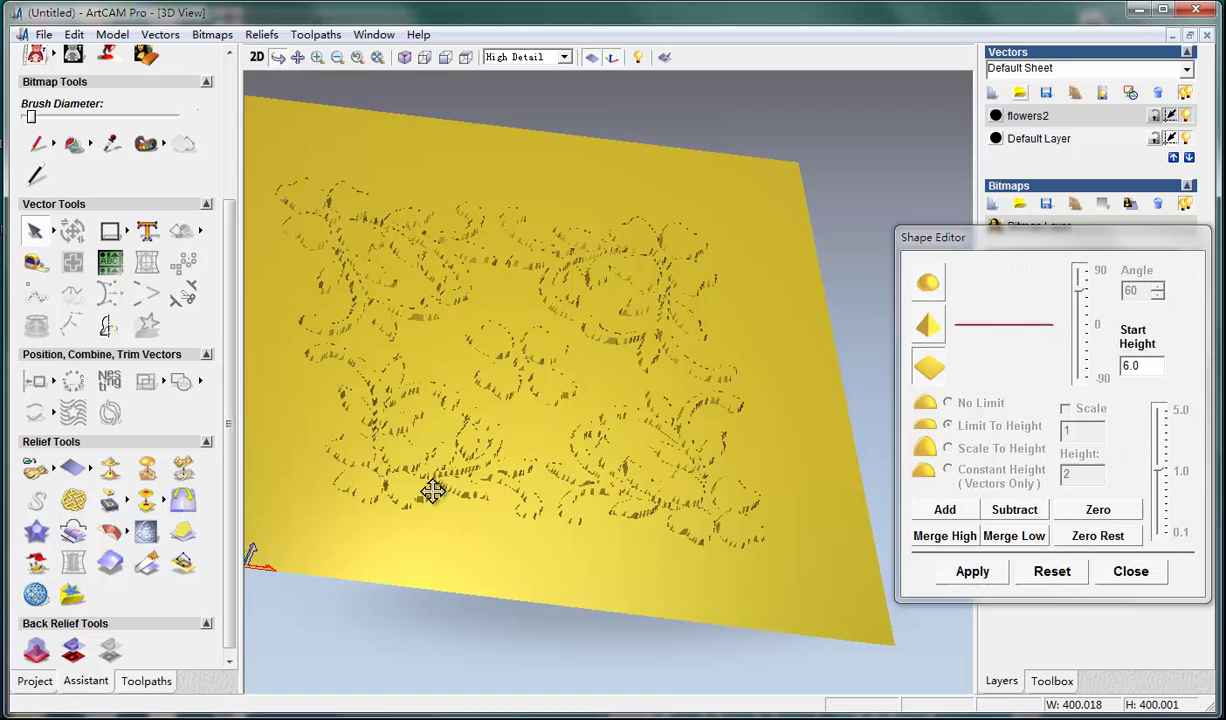
{"action": "left_click_drag", "start_coordinate": [428, 476], "coordinate": [446, 522]}
{"action": "scroll", "coordinate": [438, 460], "scroll_direction": "down", "scroll_amount": 1}
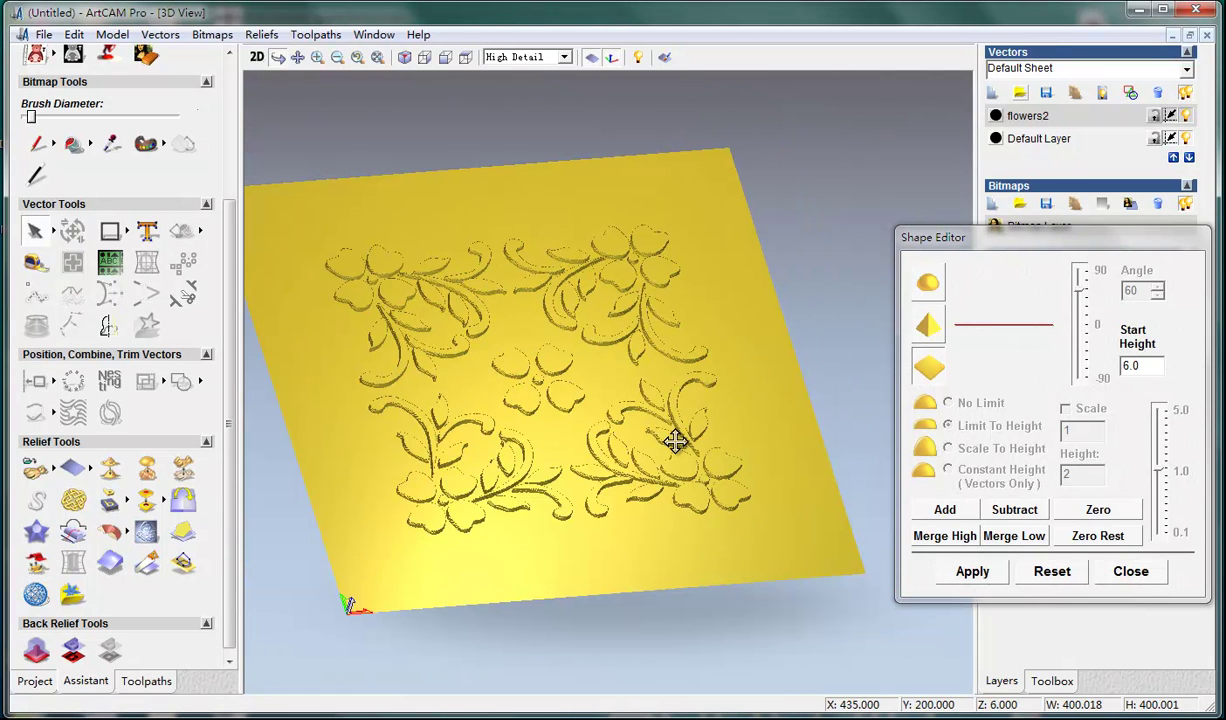
{"action": "left_click_drag", "start_coordinate": [512, 507], "coordinate": [508, 562]}
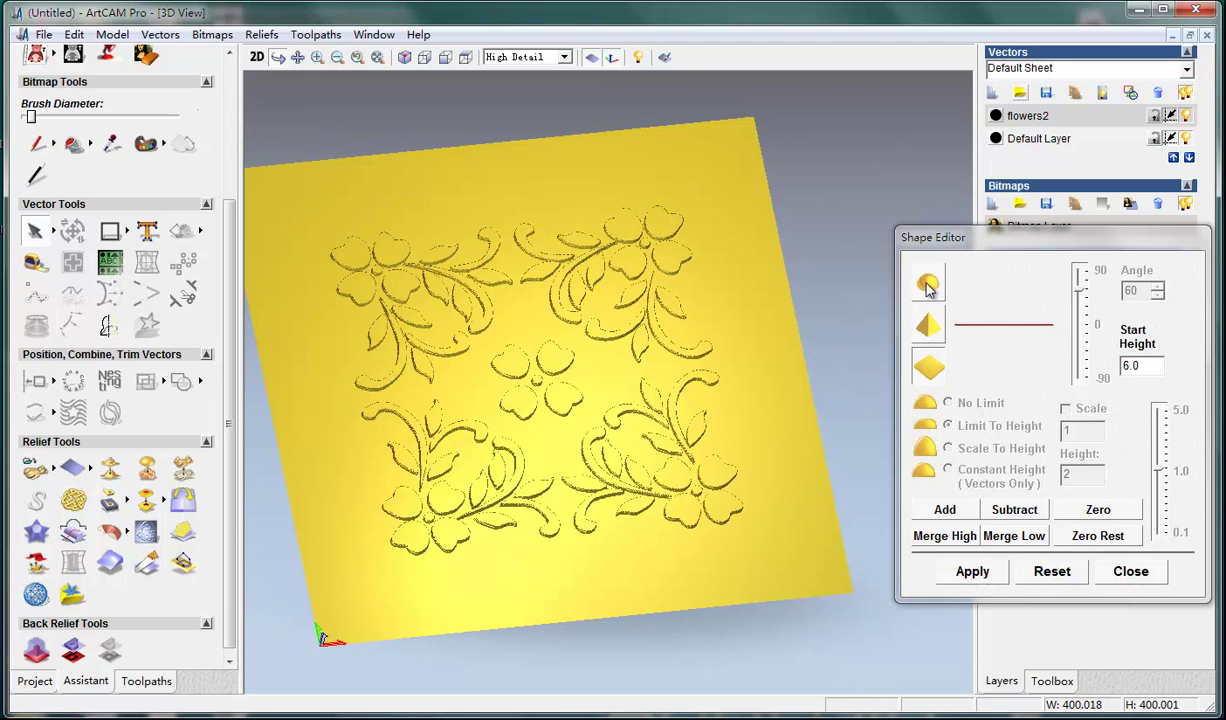
Step: Try adding a rounded shape with a 15-degree angle and no height limit on top of the flat flower ornament relief
{"action": "left_click", "coordinate": [928, 283]}
{"action": "left_click", "coordinate": [960, 405]}
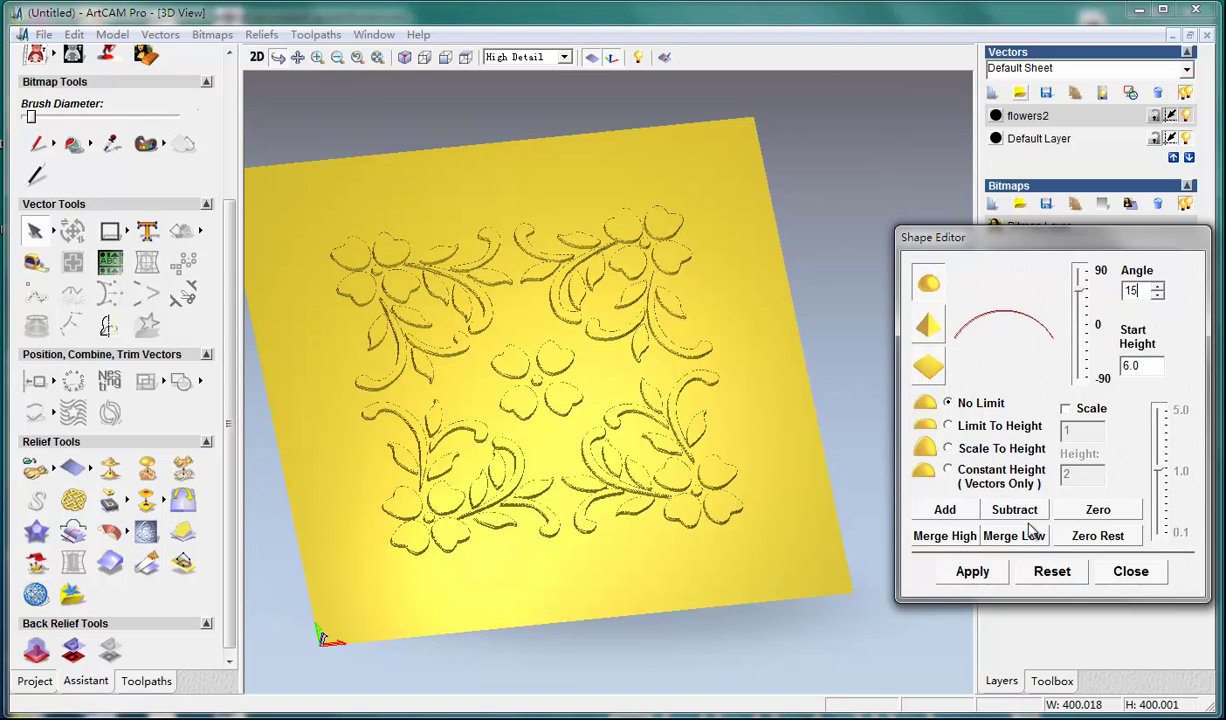
{"action": "left_click", "coordinate": [948, 509]}
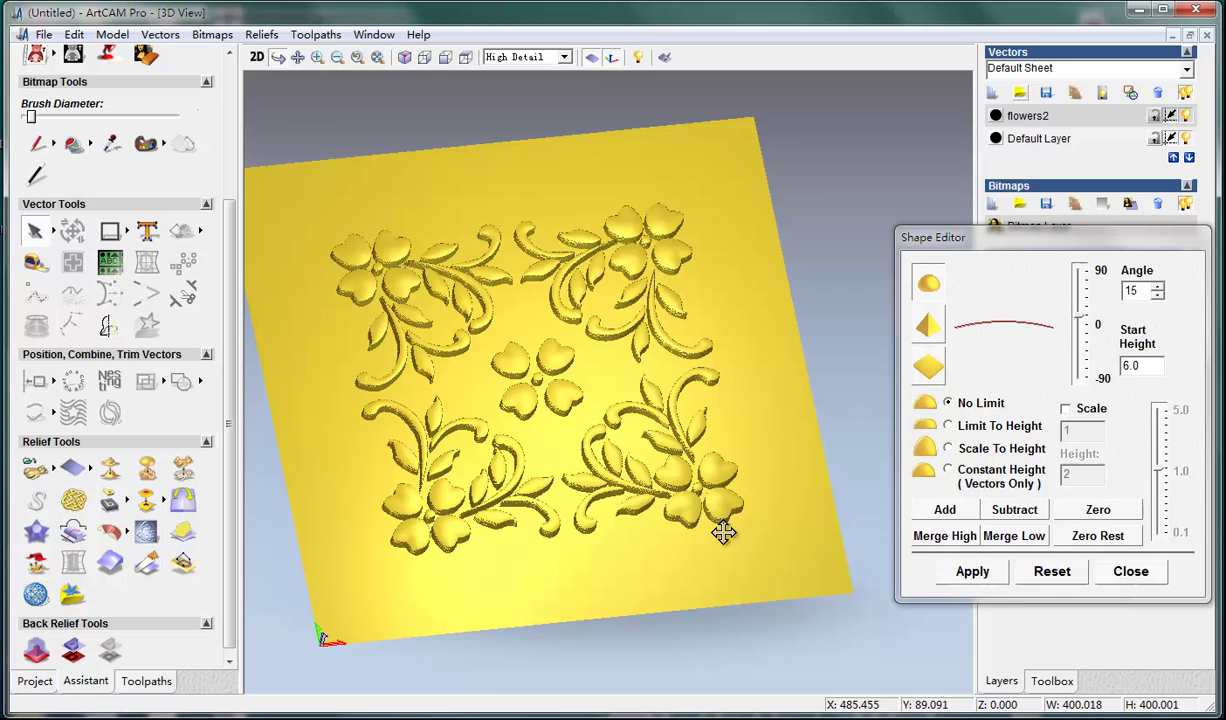
{"action": "left_click_drag", "start_coordinate": [539, 539], "coordinate": [632, 456]}
{"action": "scroll", "coordinate": [527, 508], "scroll_direction": "up", "scroll_amount": 3}
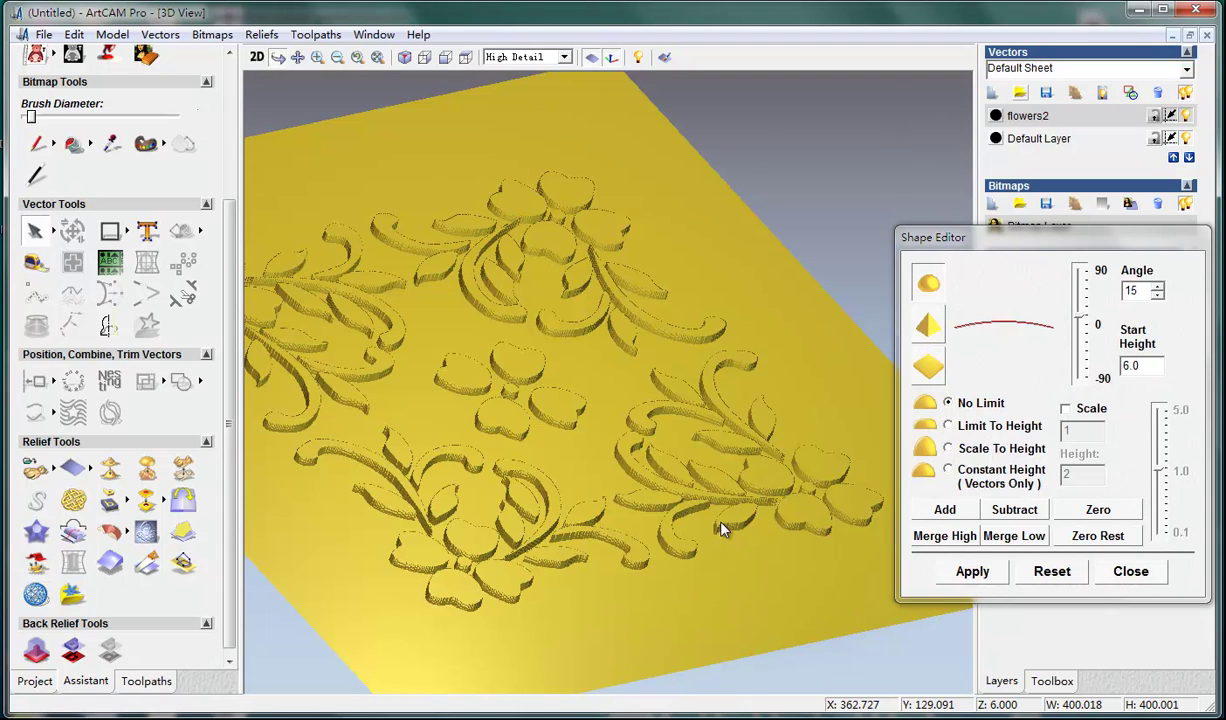
Step: Try subtracting the rounded shape from the flower ornament relief with the start height kept at 6, and inspect the surface
{"action": "left_click_drag", "start_coordinate": [432, 534], "coordinate": [375, 580]}
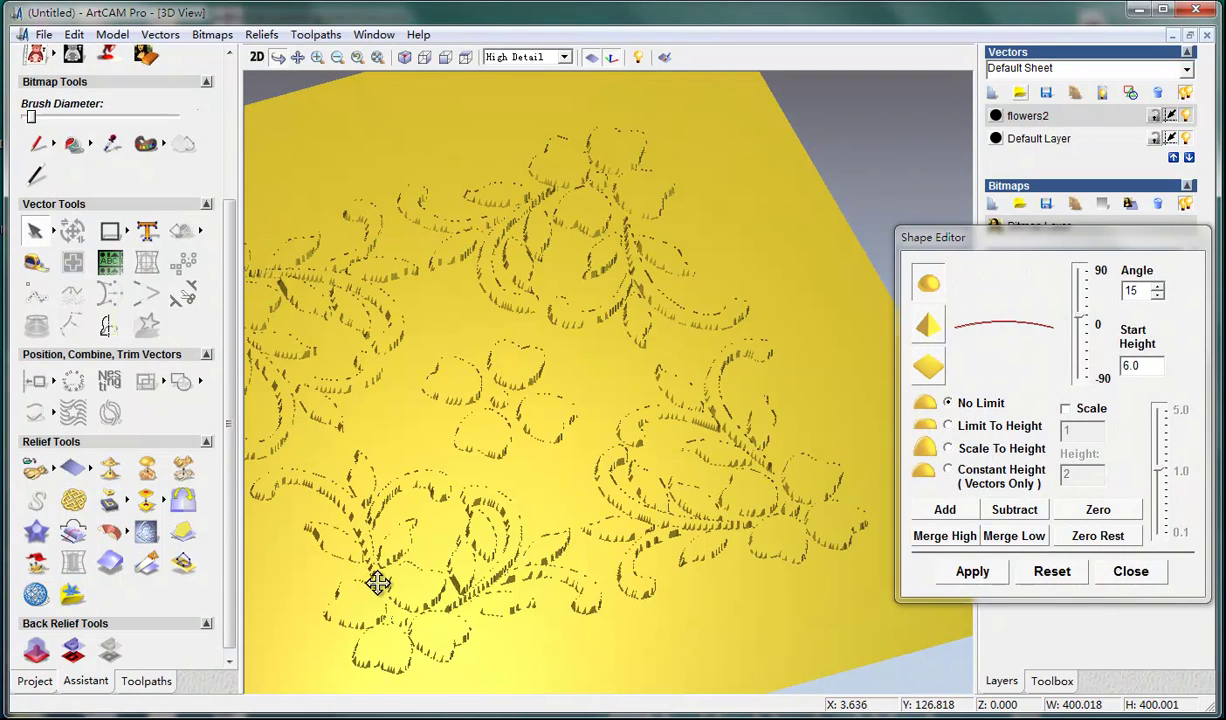
{"action": "left_click", "coordinate": [1013, 510]}
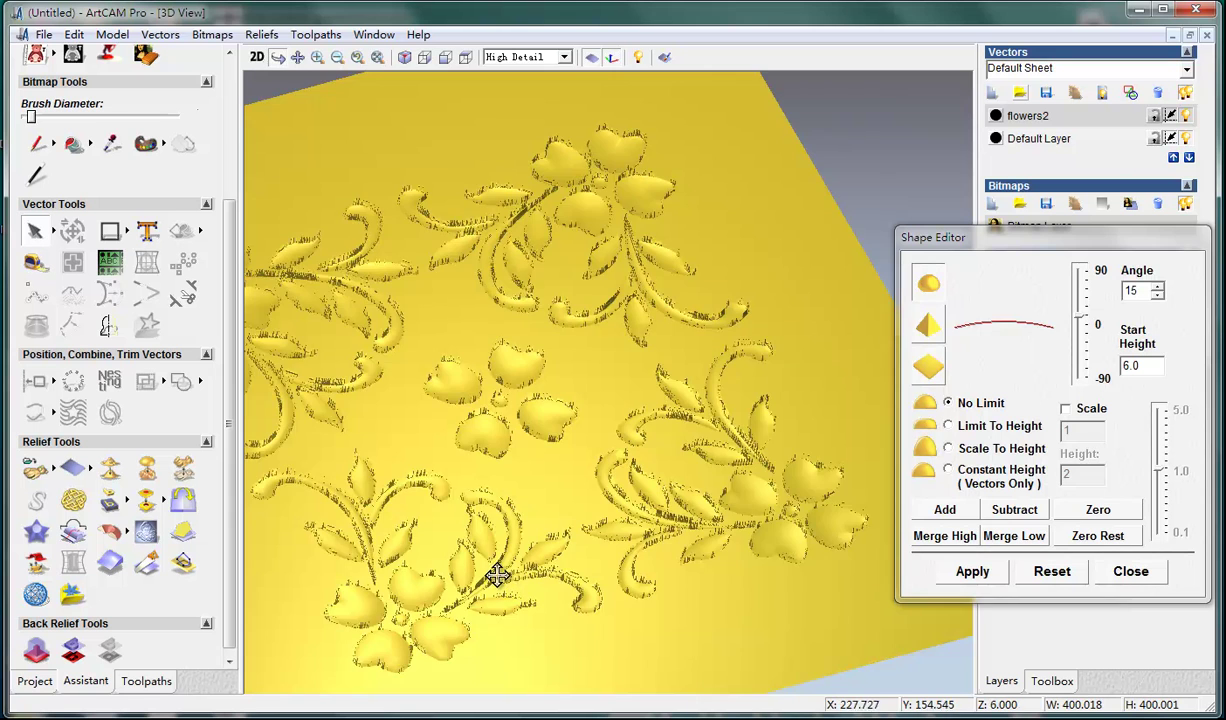
{"action": "left_click_drag", "start_coordinate": [493, 566], "coordinate": [512, 520]}
{"action": "scroll", "coordinate": [506, 526], "scroll_direction": "up", "scroll_amount": 3}
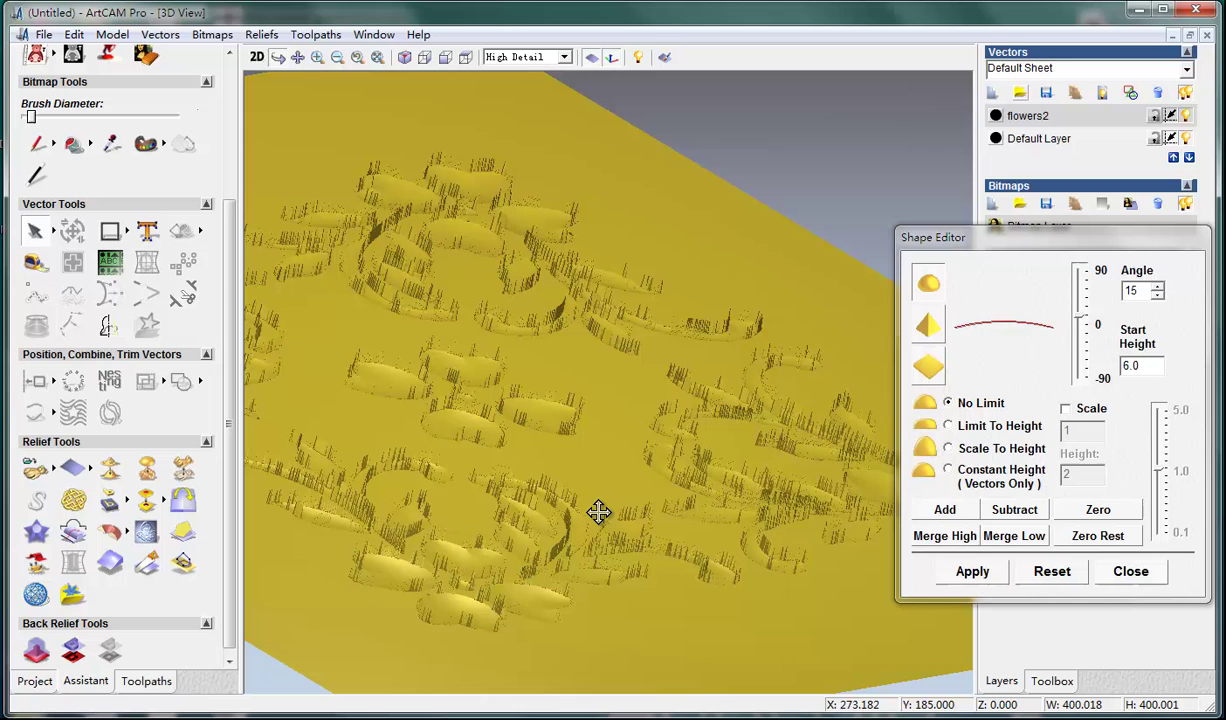
{"action": "left_click_drag", "start_coordinate": [598, 511], "coordinate": [490, 566]}
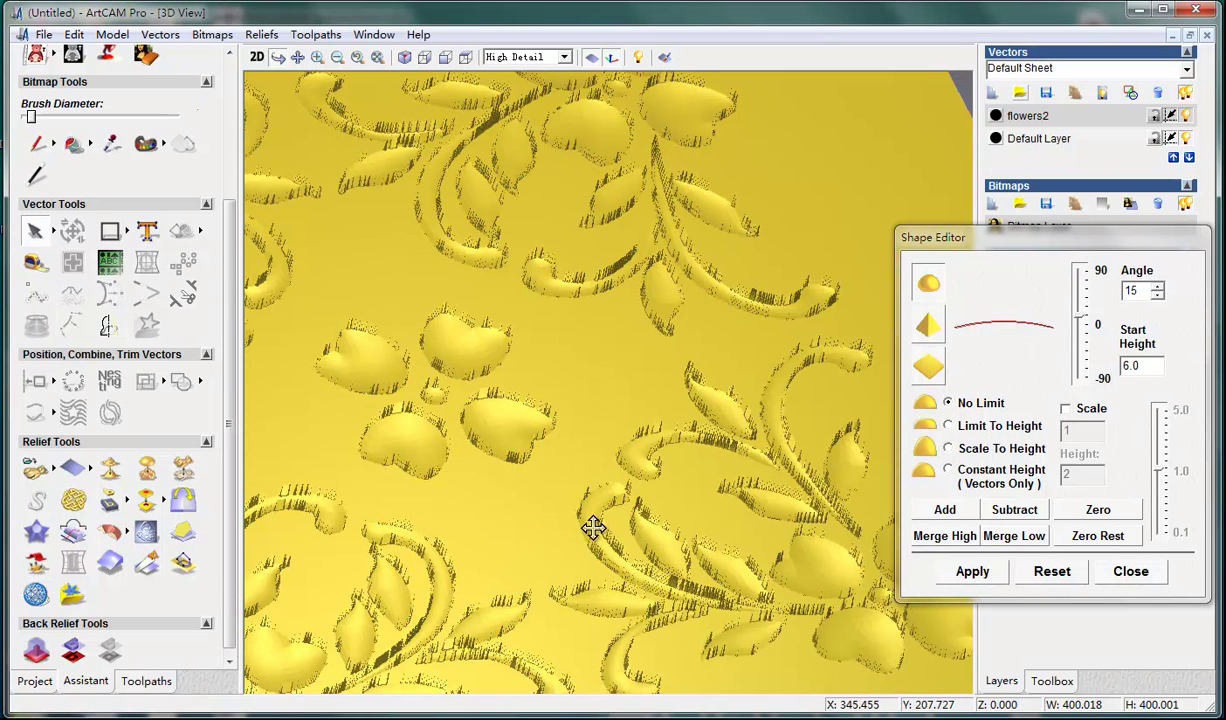
{"action": "left_click", "coordinate": [570, 505]}
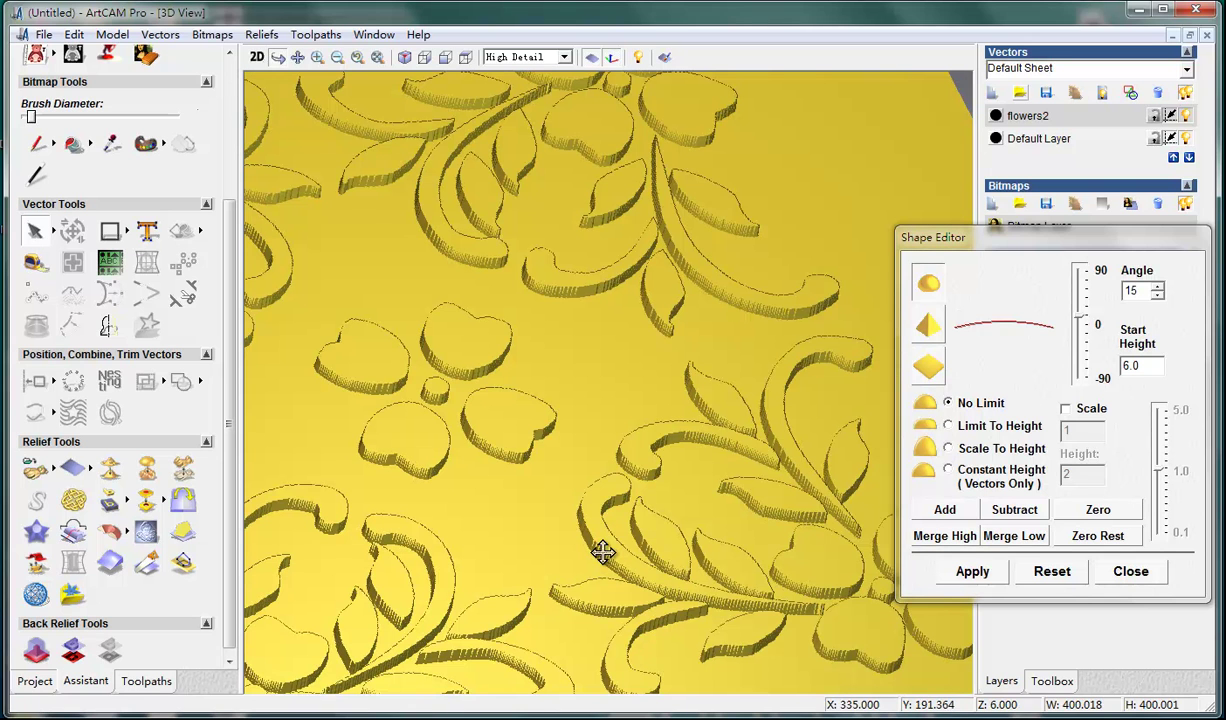
Step: Set the shape's start height to 0, subtract the rounded shape from the raised flower ornament and inspect the relief
{"action": "double_click", "coordinate": [1140, 365]}
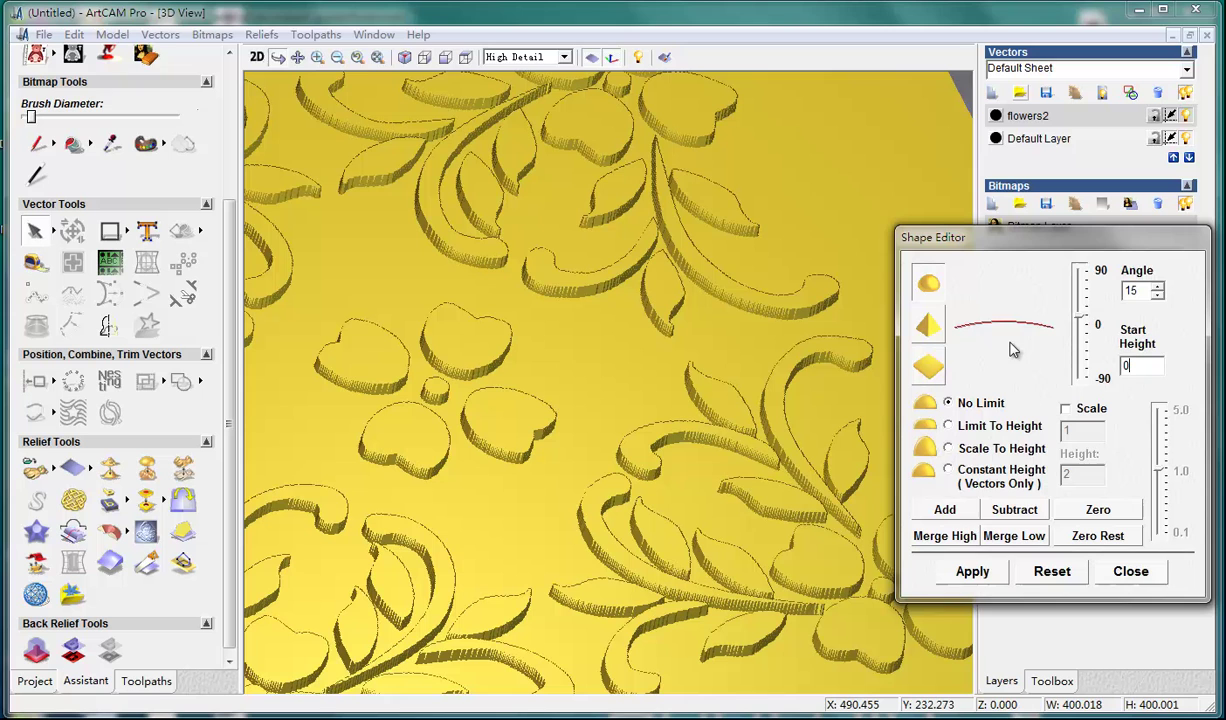
{"action": "left_click", "coordinate": [1016, 512]}
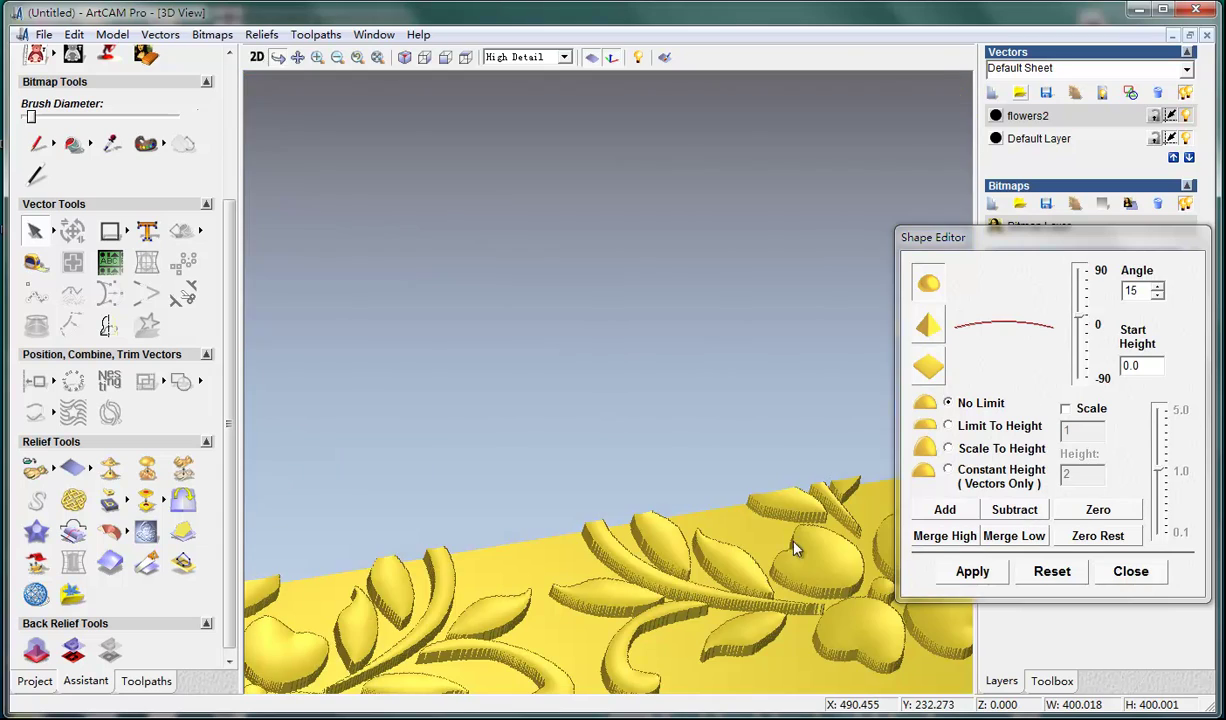
{"action": "left_click_drag", "start_coordinate": [795, 548], "coordinate": [569, 484]}
{"action": "scroll", "coordinate": [514, 424], "scroll_direction": "up", "scroll_amount": 3}
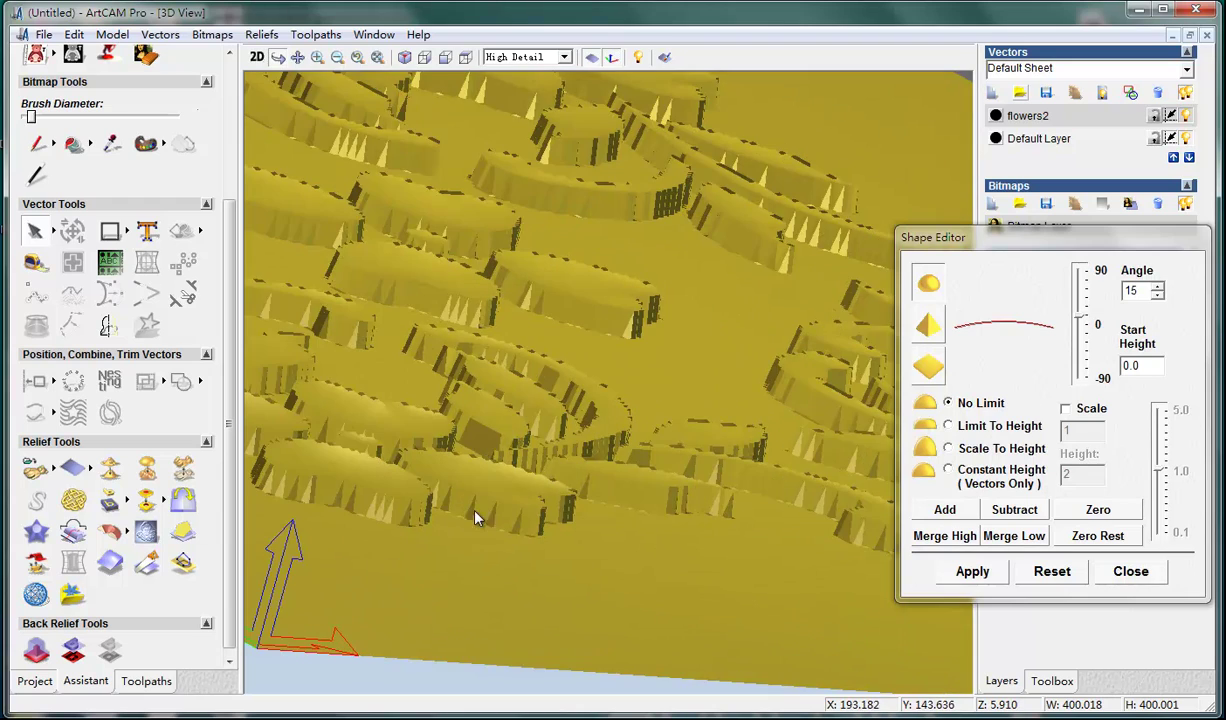
Step: Inspect the hollowed petals and leaves of the flower ornament relief up close and from farther away
{"action": "scroll", "coordinate": [502, 519], "scroll_direction": "up", "scroll_amount": 1}
{"action": "left_click_drag", "start_coordinate": [575, 361], "coordinate": [510, 468]}
{"action": "scroll", "coordinate": [509, 468], "scroll_direction": "down", "scroll_amount": 4}
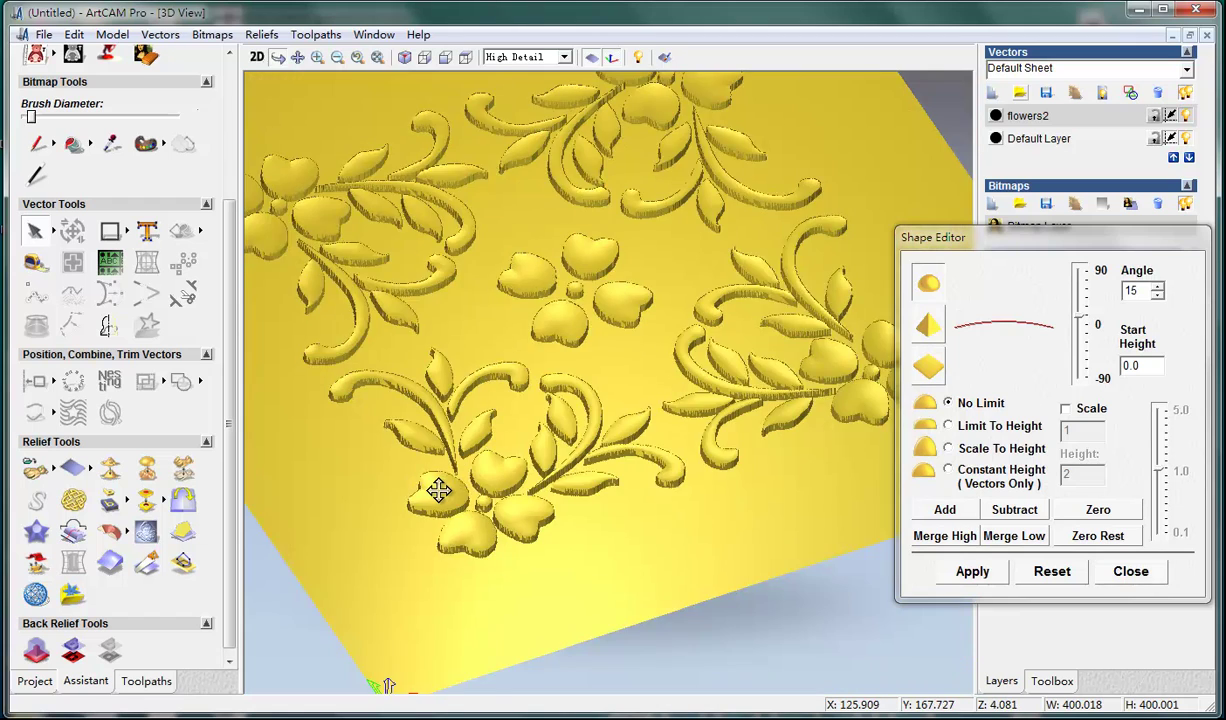
{"action": "scroll", "coordinate": [439, 490], "scroll_direction": "down", "scroll_amount": 1}
{"action": "left_click_drag", "start_coordinate": [482, 506], "coordinate": [594, 511]}
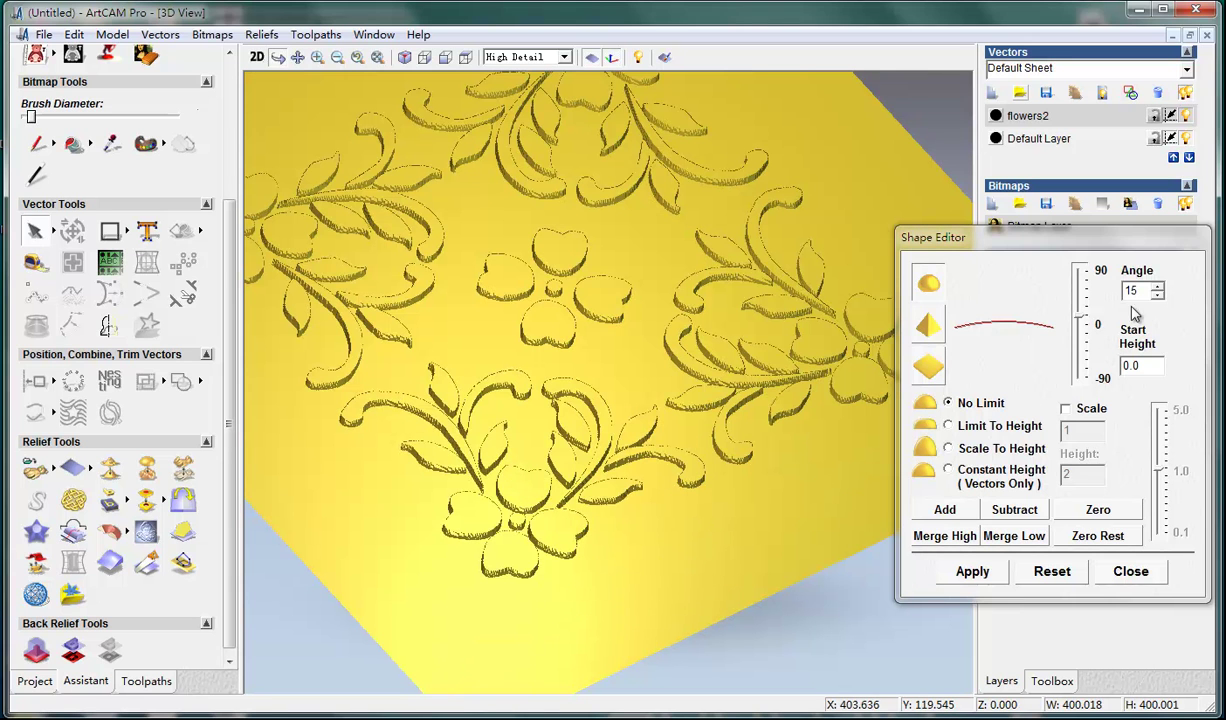
Step: Try adding a rounded shape with a 90-degree angle and no height limit to the raised flower ornament, and inspect it
{"action": "double_click", "coordinate": [1133, 291]}
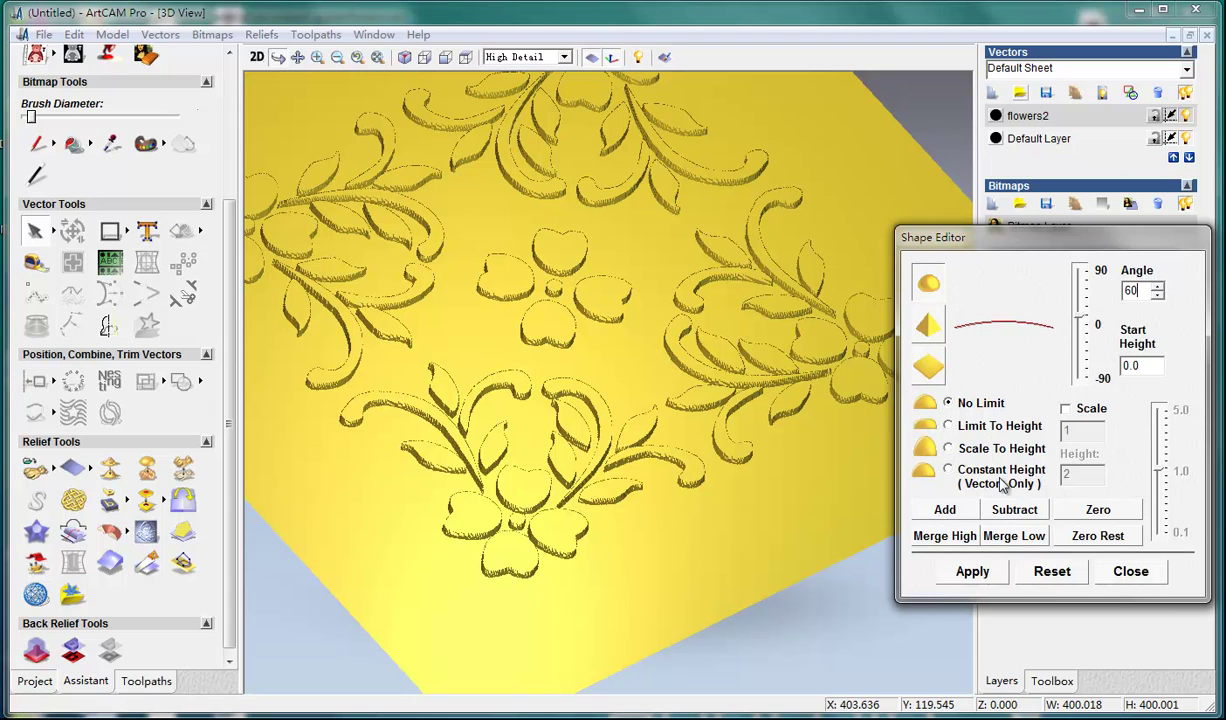
{"action": "left_click_drag", "start_coordinate": [1080, 333], "coordinate": [1094, 271]}
{"action": "left_click_drag", "start_coordinate": [1086, 320], "coordinate": [1096, 268]}
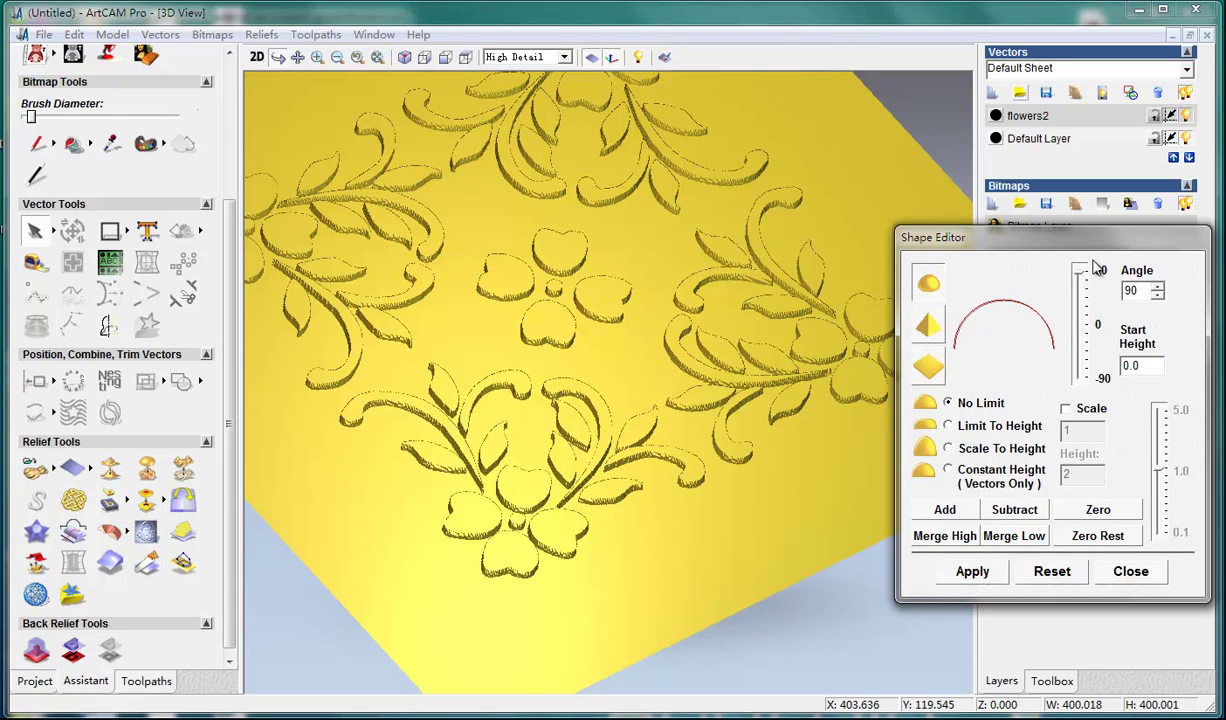
{"action": "left_click", "coordinate": [948, 513]}
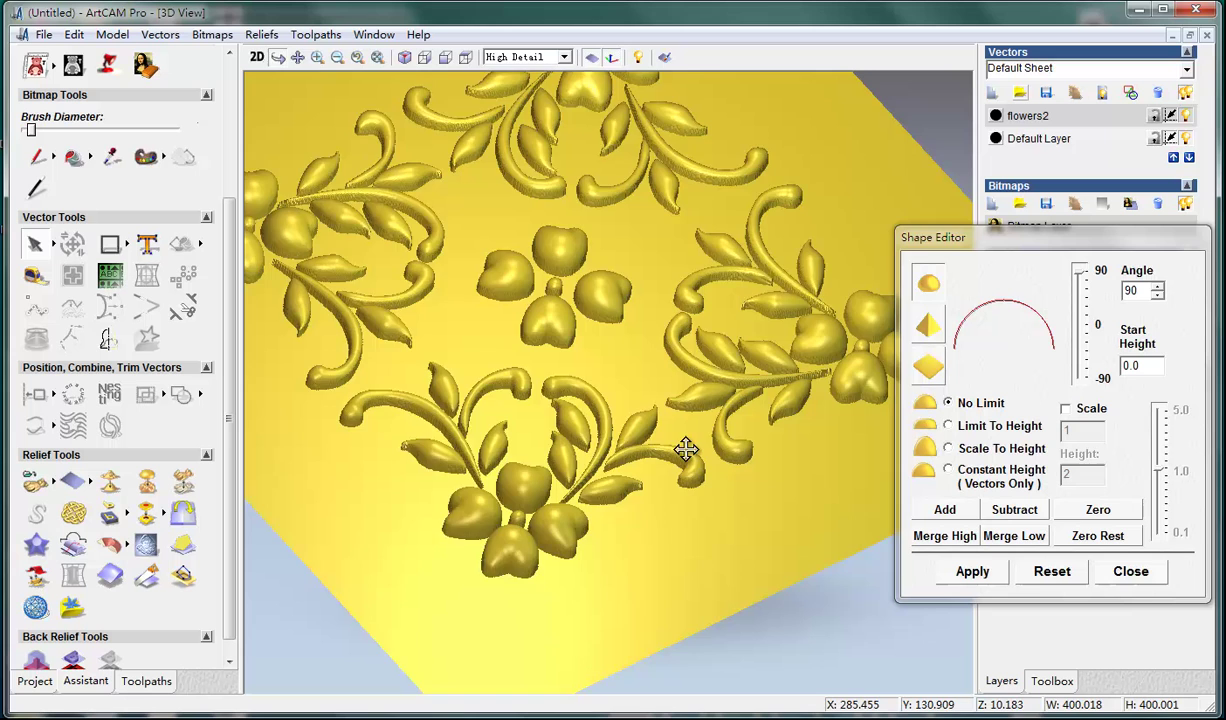
{"action": "scroll", "coordinate": [684, 452], "scroll_direction": "down", "scroll_amount": 3}
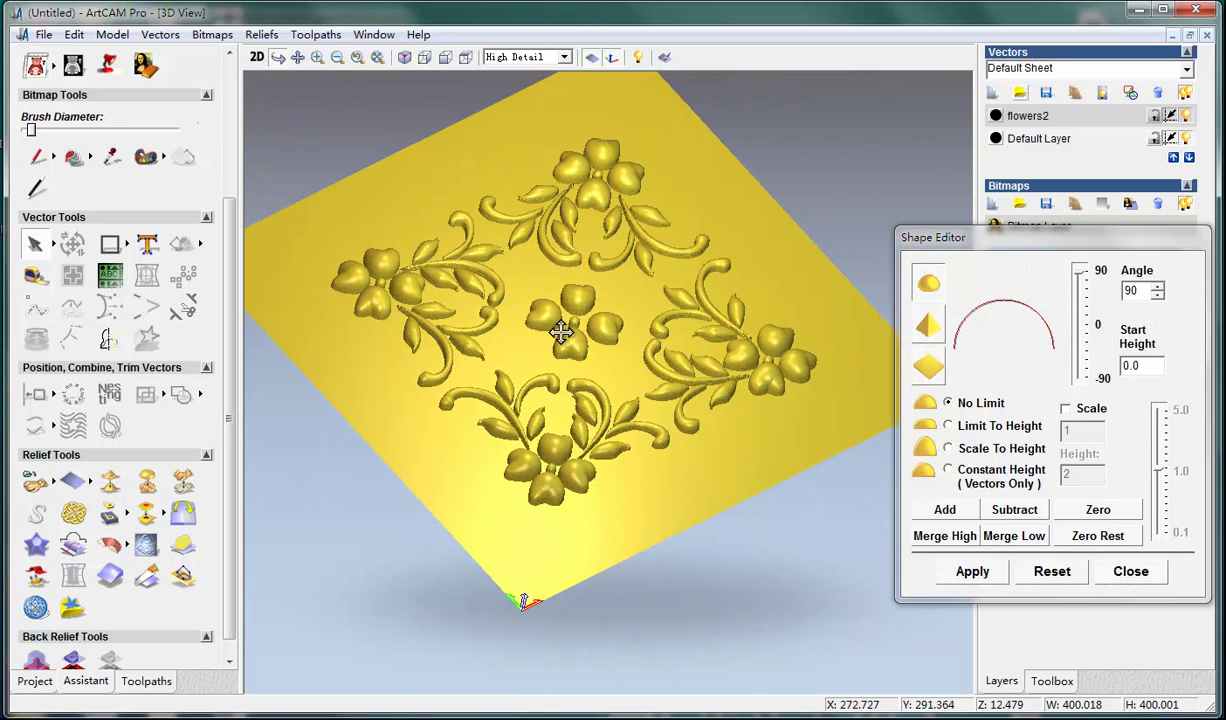
{"action": "scroll", "coordinate": [561, 348], "scroll_direction": "up", "scroll_amount": 2}
{"action": "left_click_drag", "start_coordinate": [638, 331], "coordinate": [687, 400]}
{"action": "left_click_drag", "start_coordinate": [646, 355], "coordinate": [727, 523]}
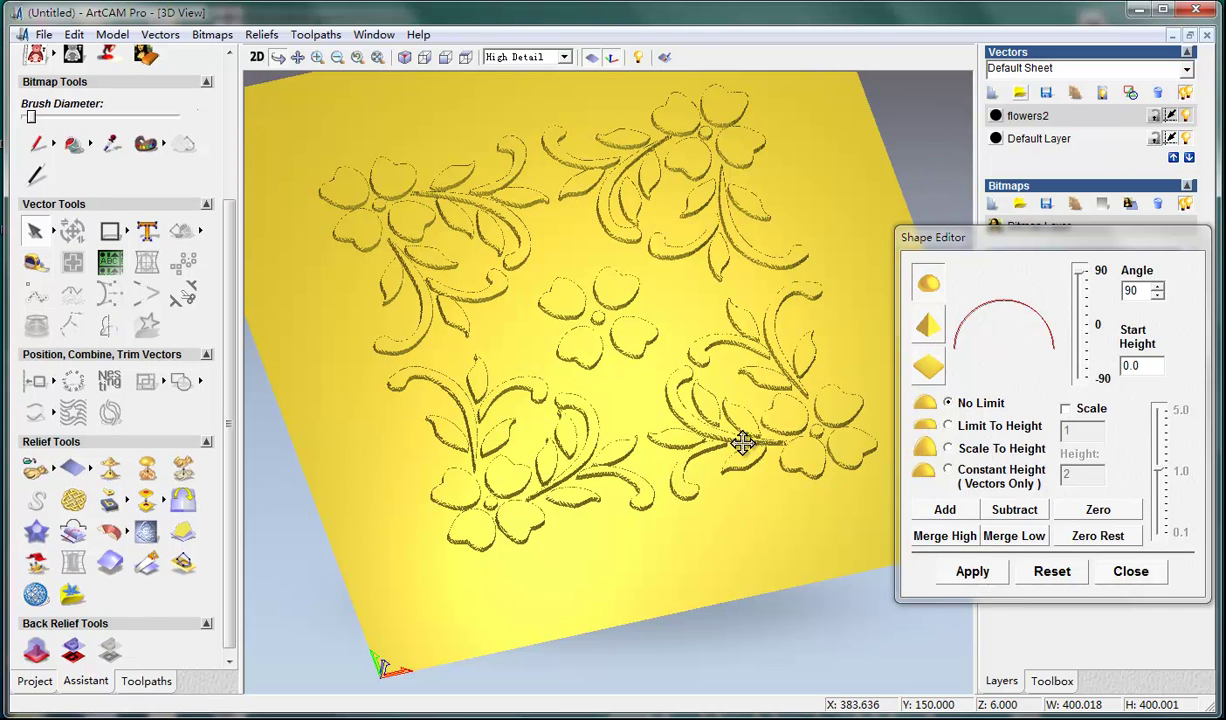
Step: Limit the rounded shape to a height of 2 with a 60-degree angle and try adding it to the flower ornament relief
{"action": "left_click", "coordinate": [949, 426]}
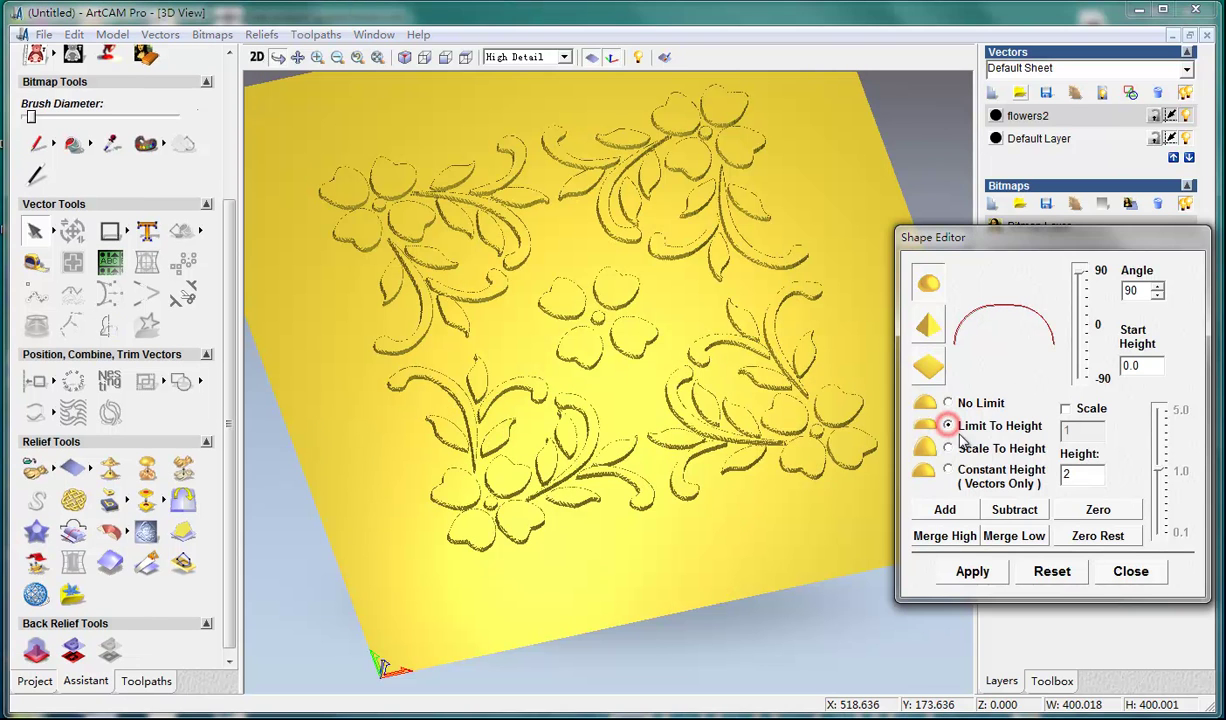
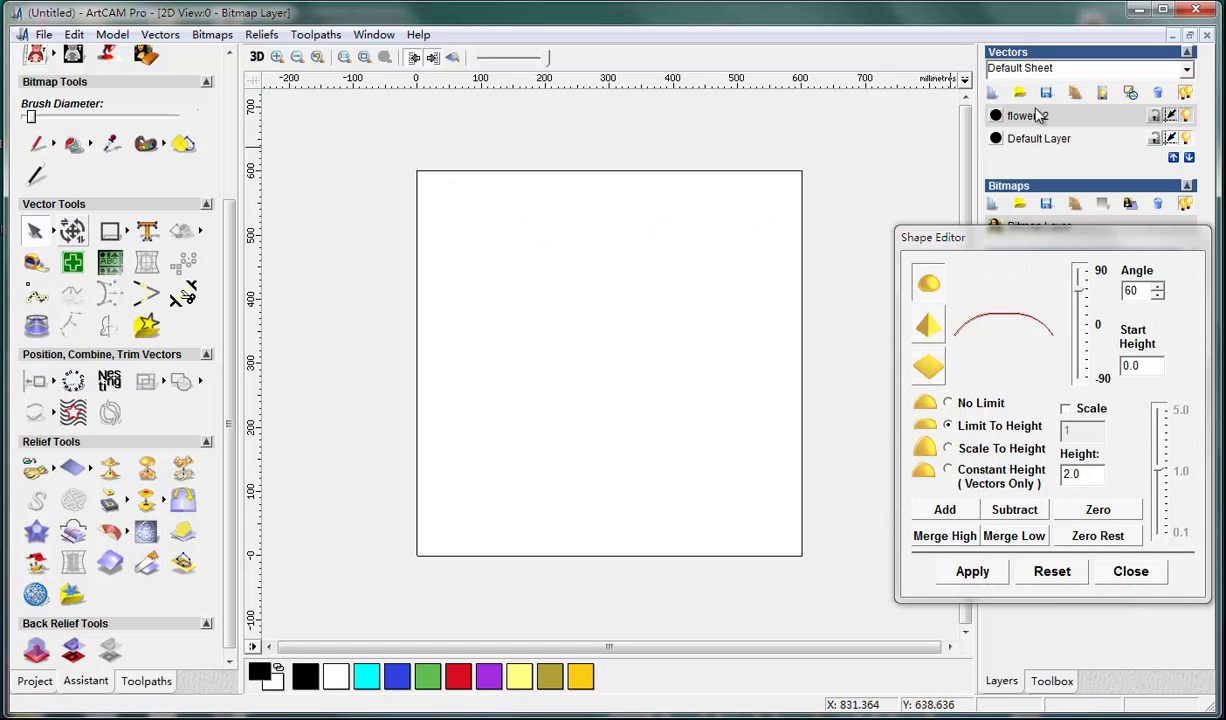
{"action": "left_click", "coordinate": [257, 57]}
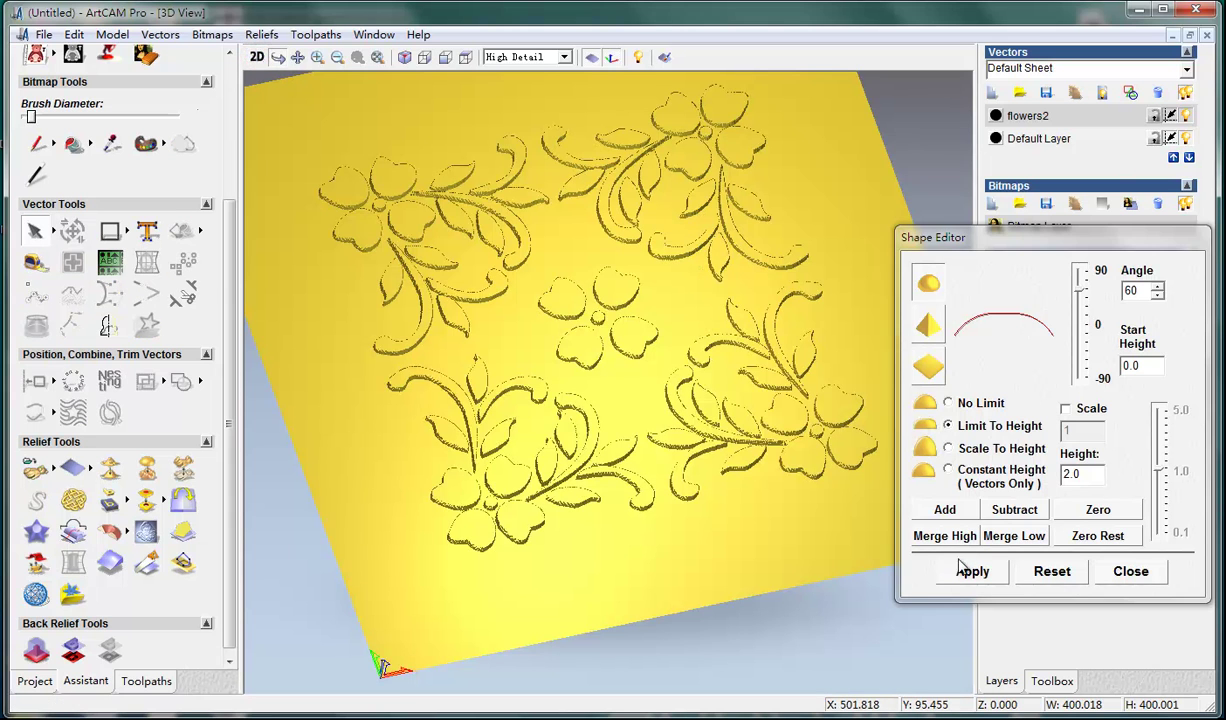
{"action": "left_click", "coordinate": [958, 512]}
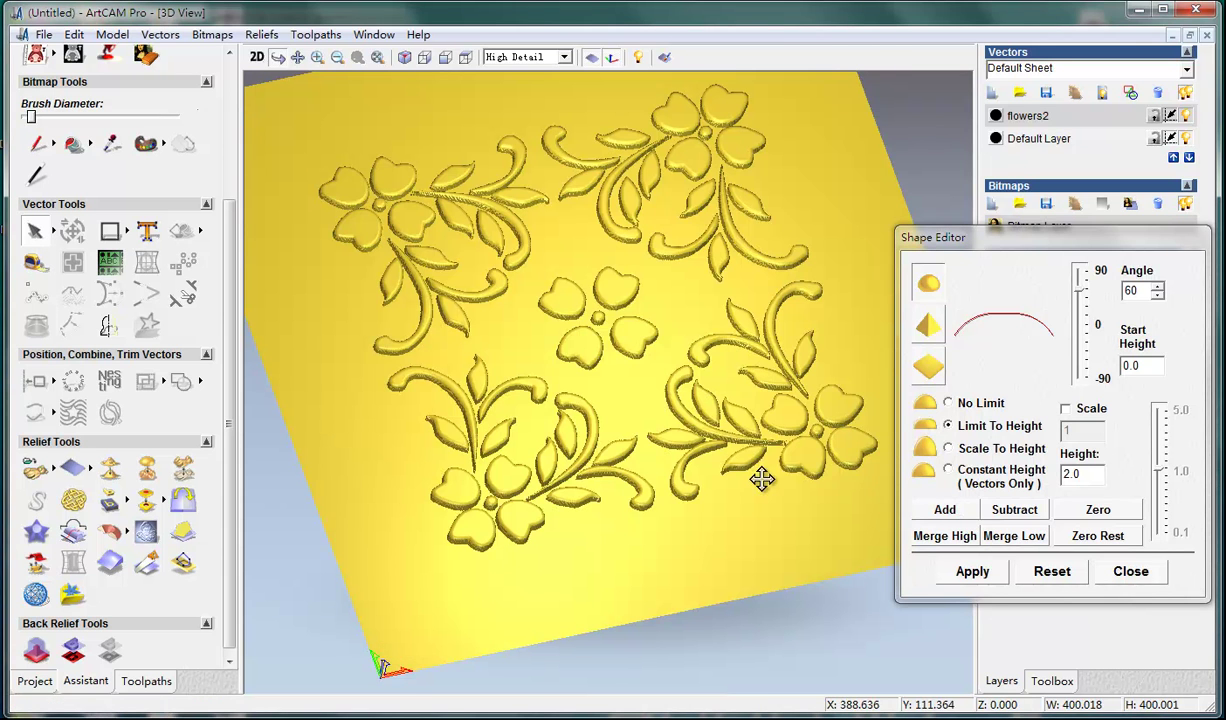
{"action": "left_click_drag", "start_coordinate": [506, 542], "coordinate": [560, 530]}
{"action": "scroll", "coordinate": [506, 550], "scroll_direction": "up", "scroll_amount": 5}
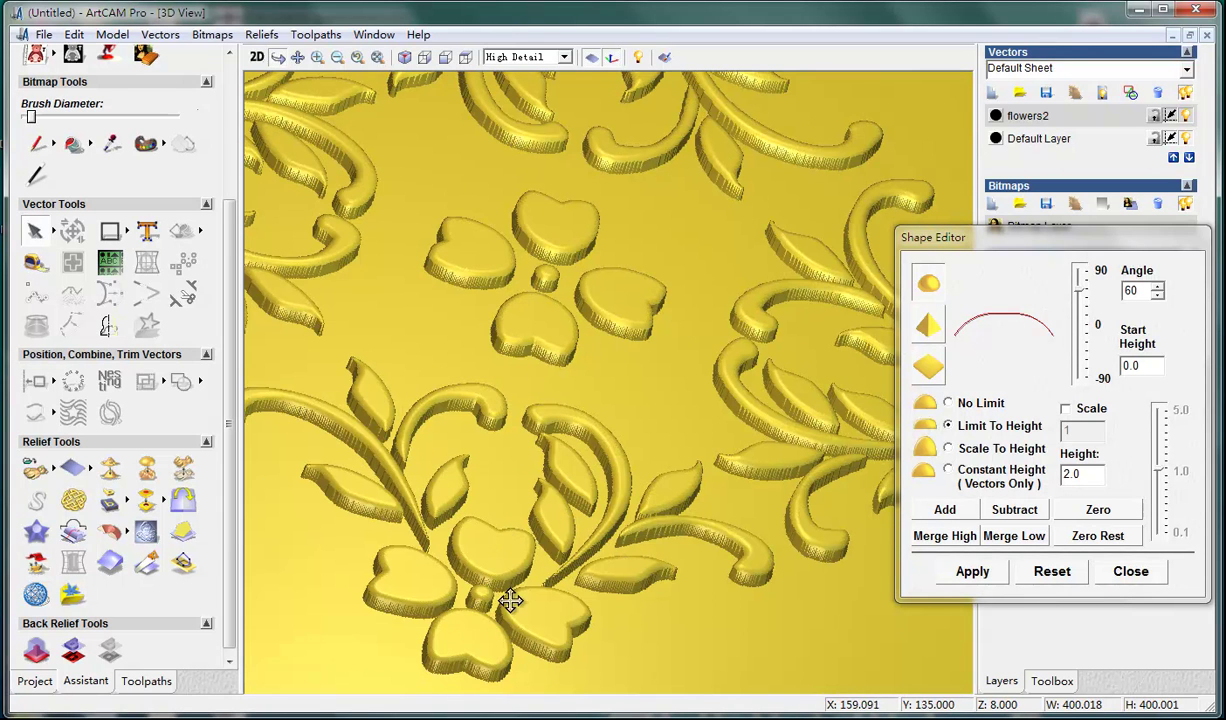
{"action": "left_click_drag", "start_coordinate": [586, 528], "coordinate": [579, 486]}
{"action": "scroll", "coordinate": [603, 508], "scroll_direction": "down", "scroll_amount": 3}
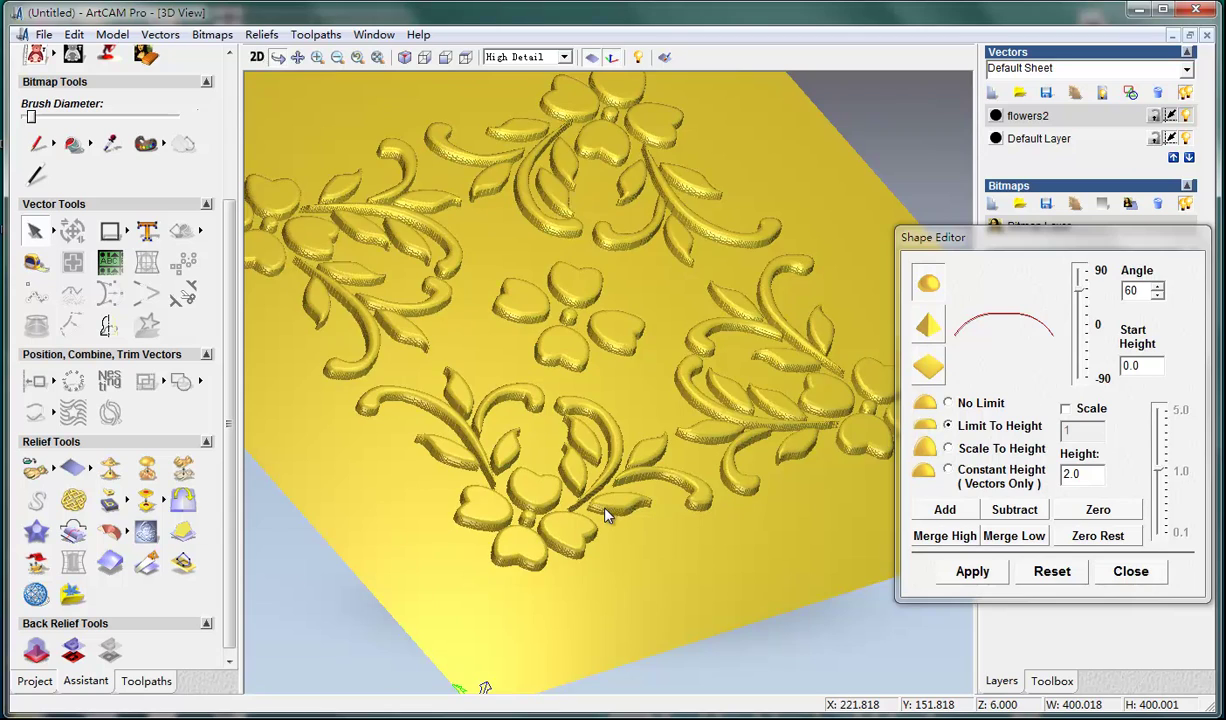
{"action": "left_click_drag", "start_coordinate": [756, 458], "coordinate": [641, 528]}
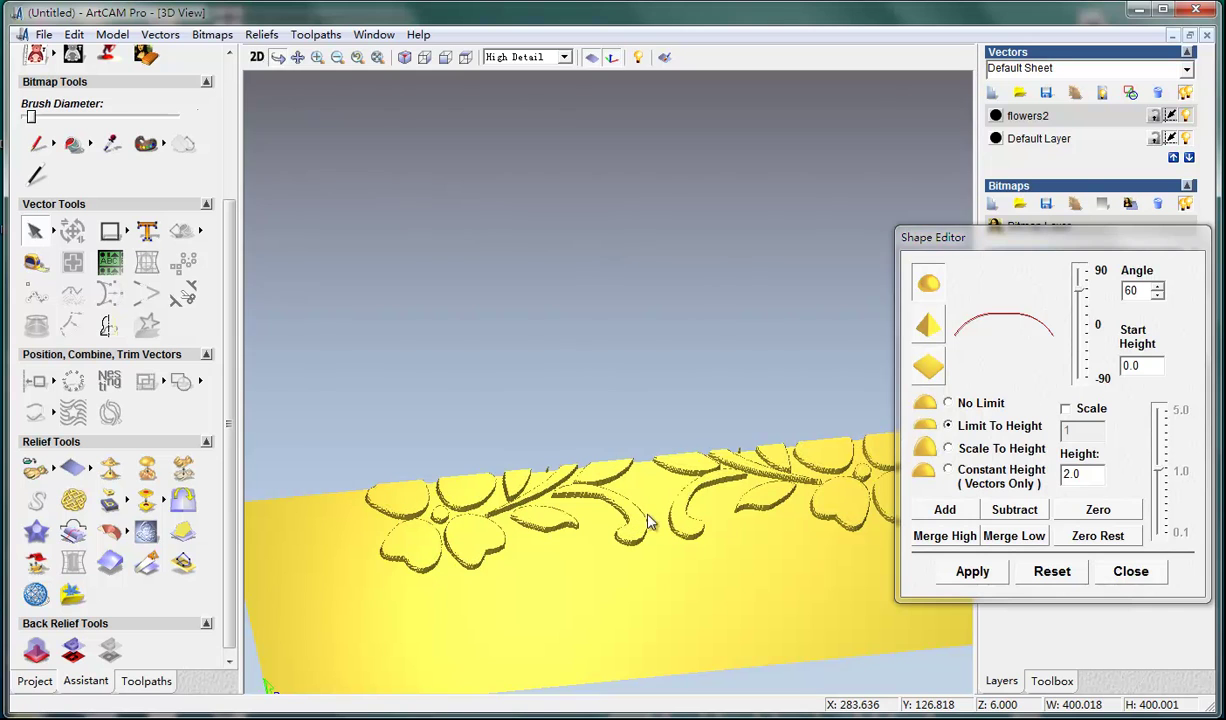
Step: Subtract the height-limited rounded shape from the raised flower ornament, check the surface against the reference photo, and close the Shape Editor
{"action": "left_click", "coordinate": [1024, 516]}
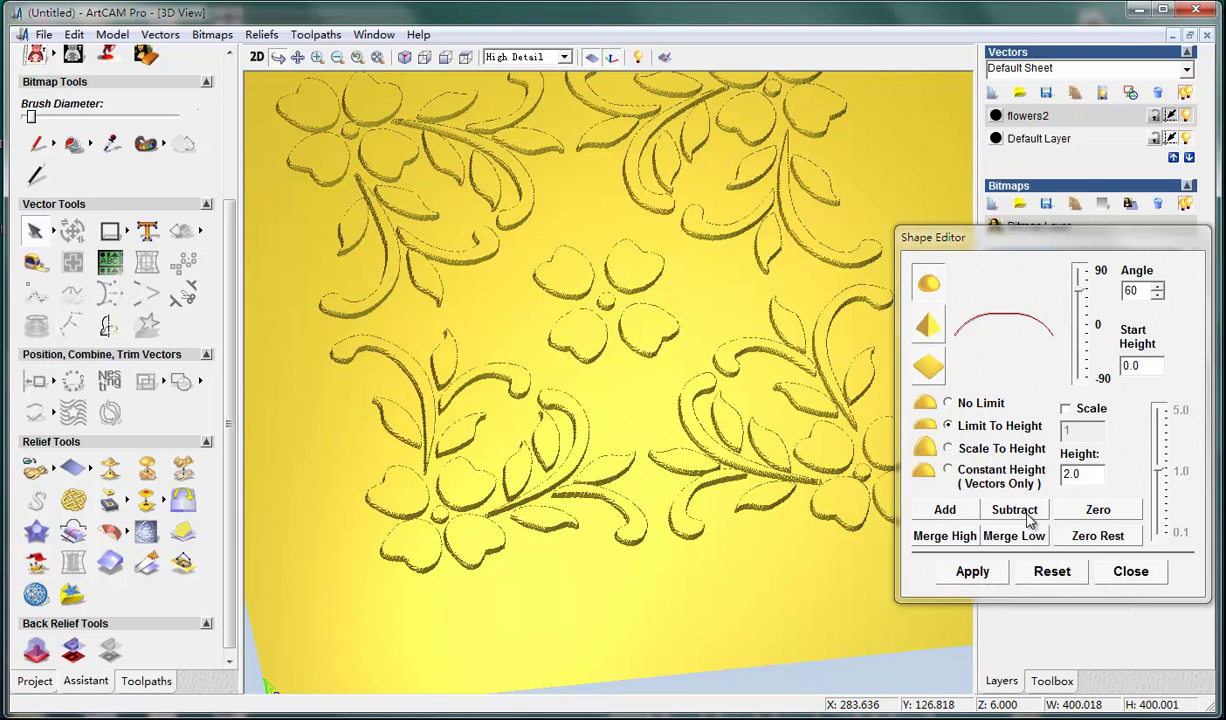
{"action": "left_click", "coordinate": [1027, 515]}
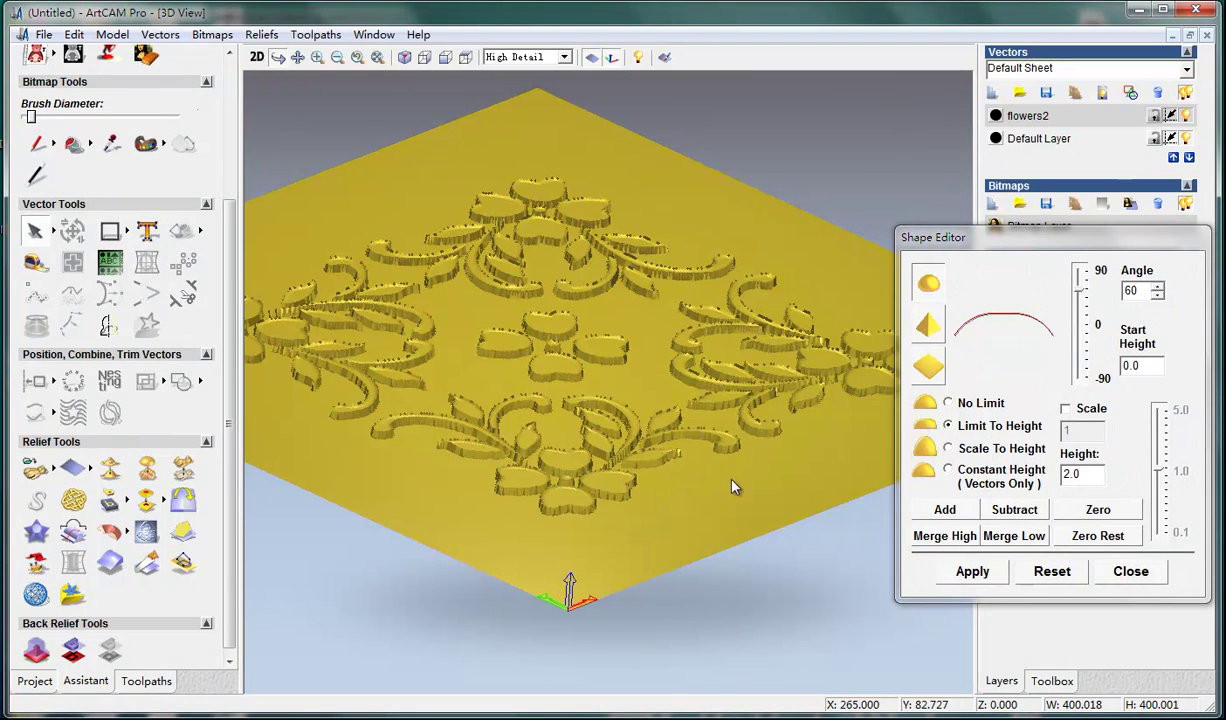
{"action": "scroll", "coordinate": [626, 404], "scroll_direction": "up", "scroll_amount": 5}
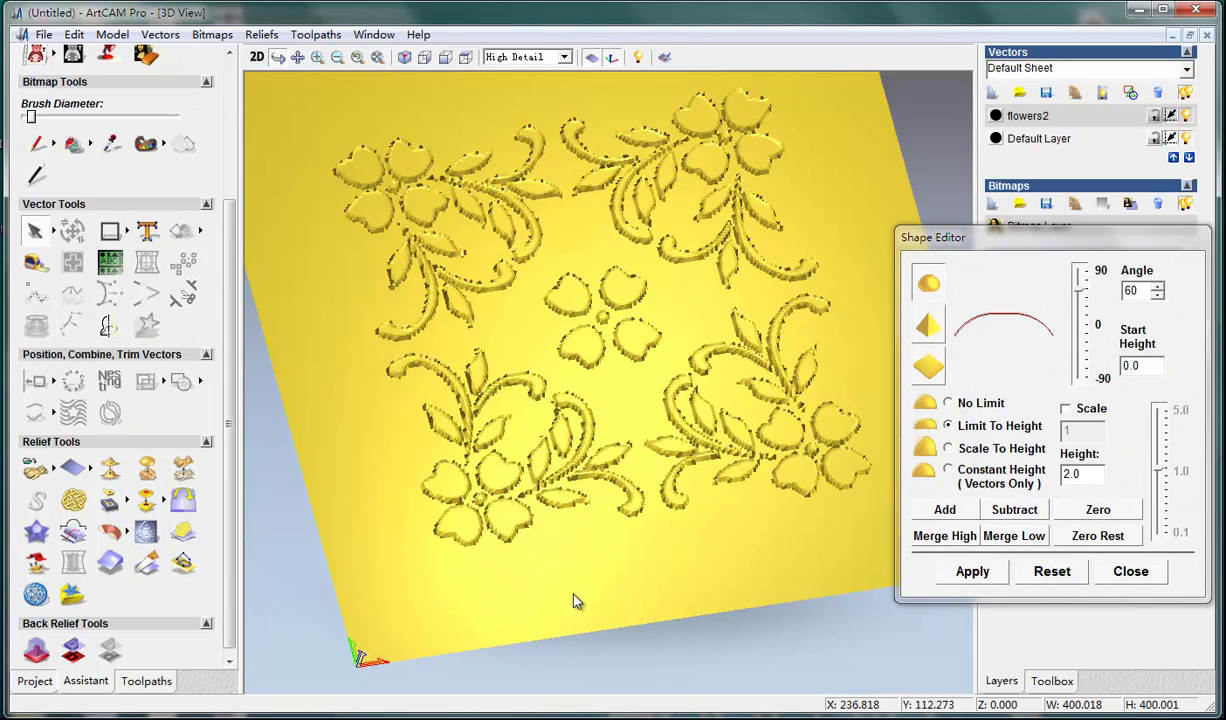
{"action": "left_click_drag", "start_coordinate": [627, 460], "coordinate": [564, 506]}
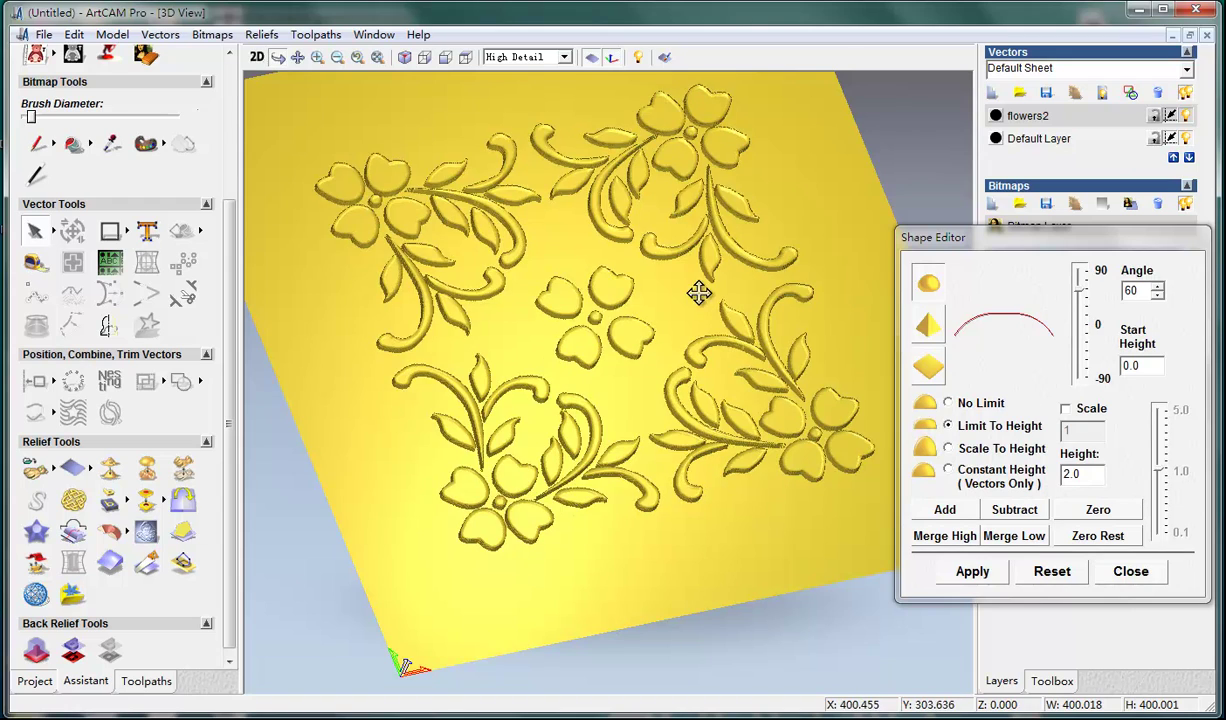
{"action": "left_click_drag", "start_coordinate": [745, 296], "coordinate": [684, 351]}
{"action": "left_click_drag", "start_coordinate": [440, 322], "coordinate": [393, 216]}
{"action": "mouse_move", "coordinate": [500, 287]}
{"action": "left_mouse_down"}
{"action": "mouse_move", "coordinate": [583, 339]}
{"action": "mouse_move", "coordinate": [558, 446]}
{"action": "mouse_move", "coordinate": [546, 446]}
{"action": "mouse_move", "coordinate": [575, 467]}
{"action": "left_mouse_up"}
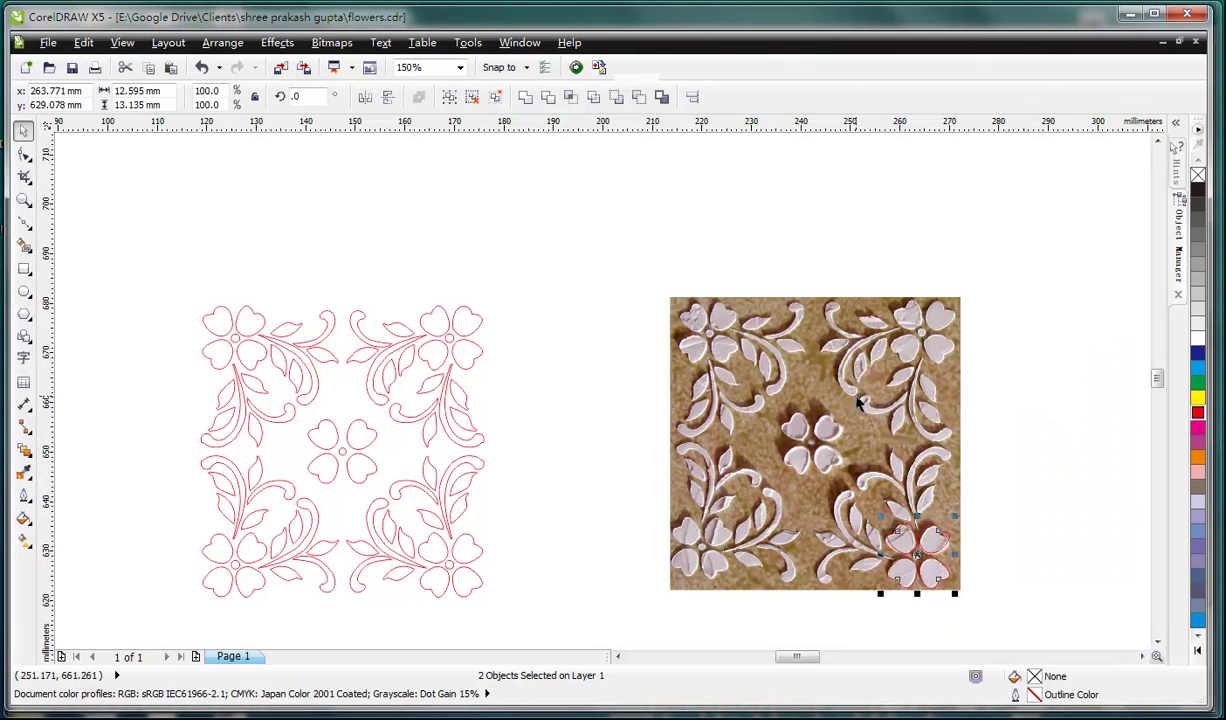
{"action": "scroll", "coordinate": [887, 439], "scroll_direction": "up", "scroll_amount": 2}
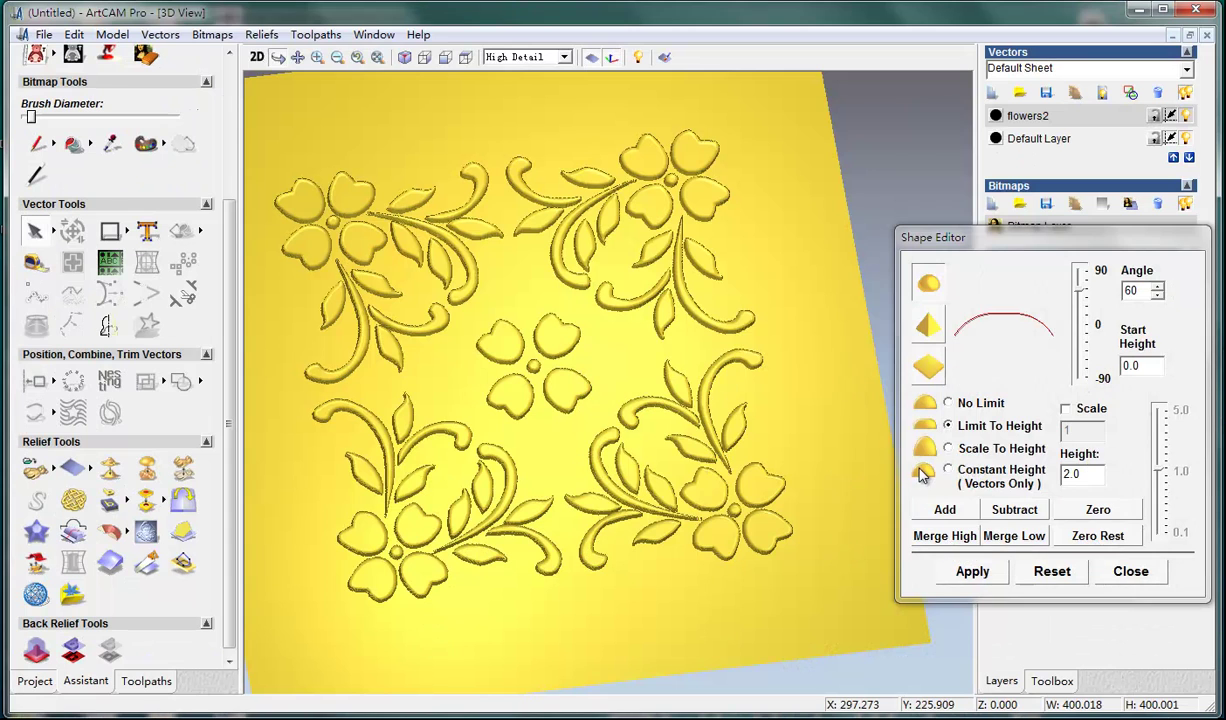
{"action": "left_click", "coordinate": [1128, 573]}
Step: Inspect the whole subtracted flower relief from straight above and at an angle
{"action": "left_click_drag", "start_coordinate": [665, 446], "coordinate": [738, 440]}
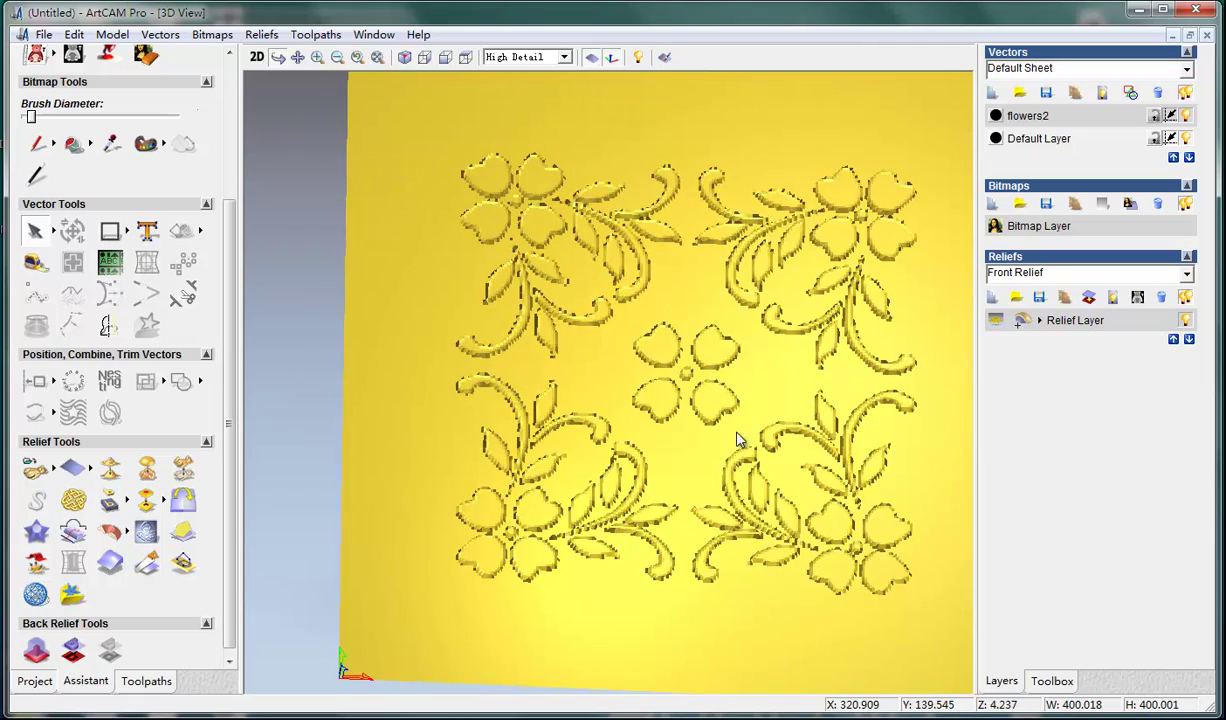
{"action": "left_click", "coordinate": [445, 57]}
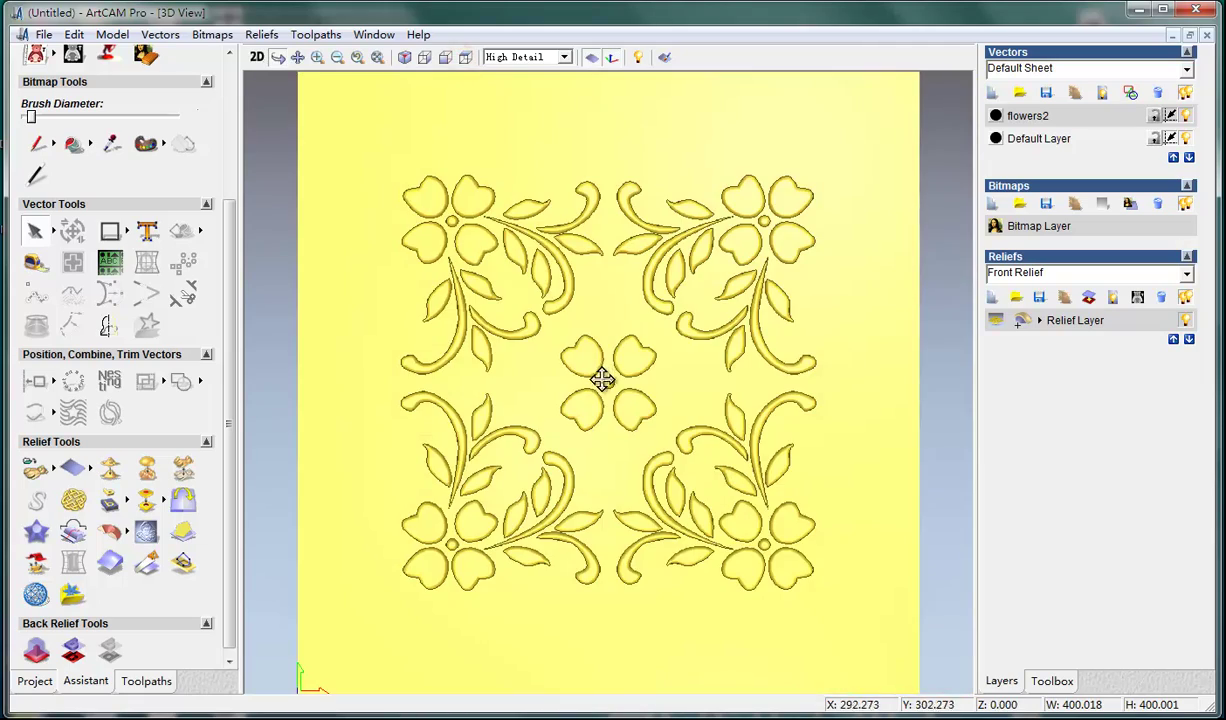
{"action": "left_click_drag", "start_coordinate": [676, 581], "coordinate": [670, 474]}
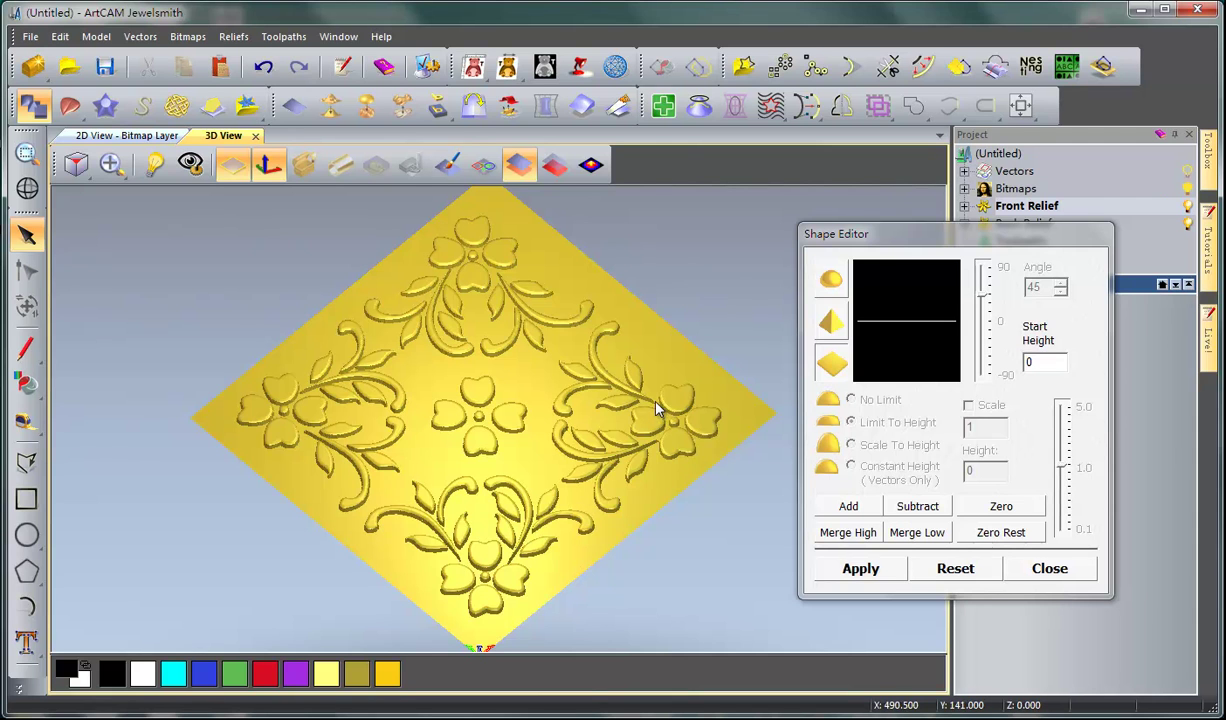
Step: Switch to ArtCAM Jewelsmith and examine the shading and edges of its flower ornament relief close up
{"action": "left_click", "coordinate": [483, 165]}
{"action": "left_click_drag", "start_coordinate": [484, 541], "coordinate": [507, 493]}
{"action": "scroll", "coordinate": [513, 480], "scroll_direction": "up", "scroll_amount": 6}
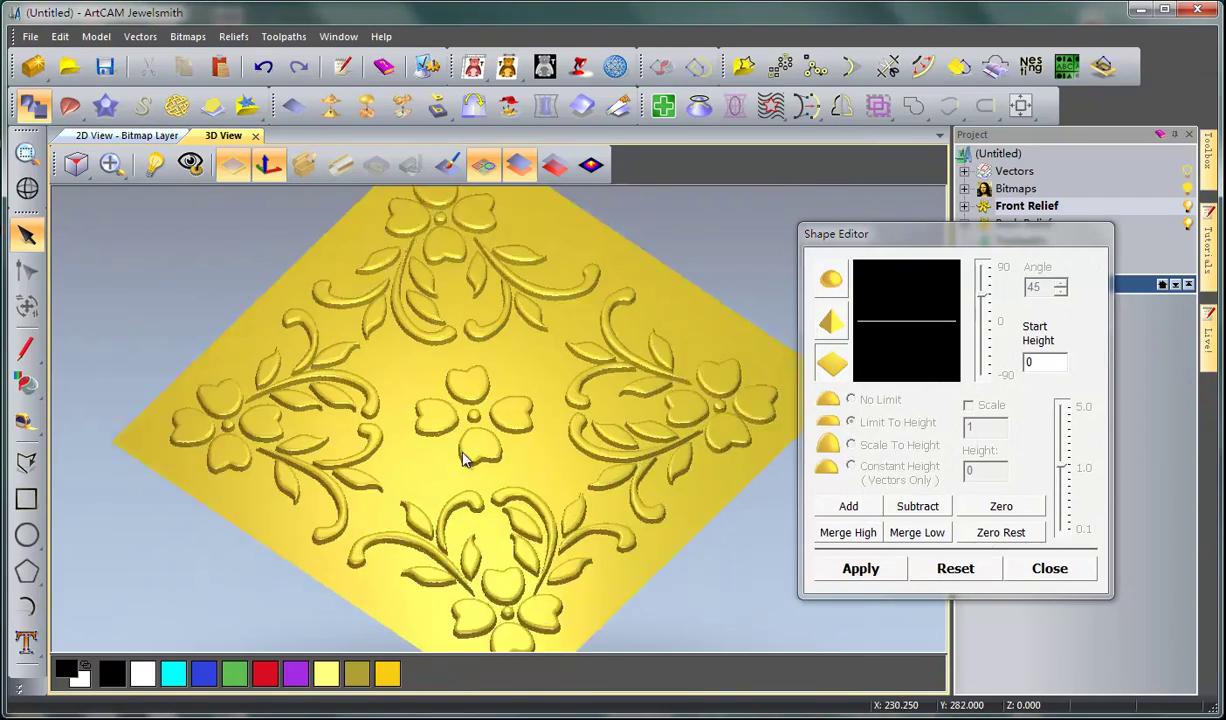
{"action": "left_click_drag", "start_coordinate": [415, 545], "coordinate": [568, 505]}
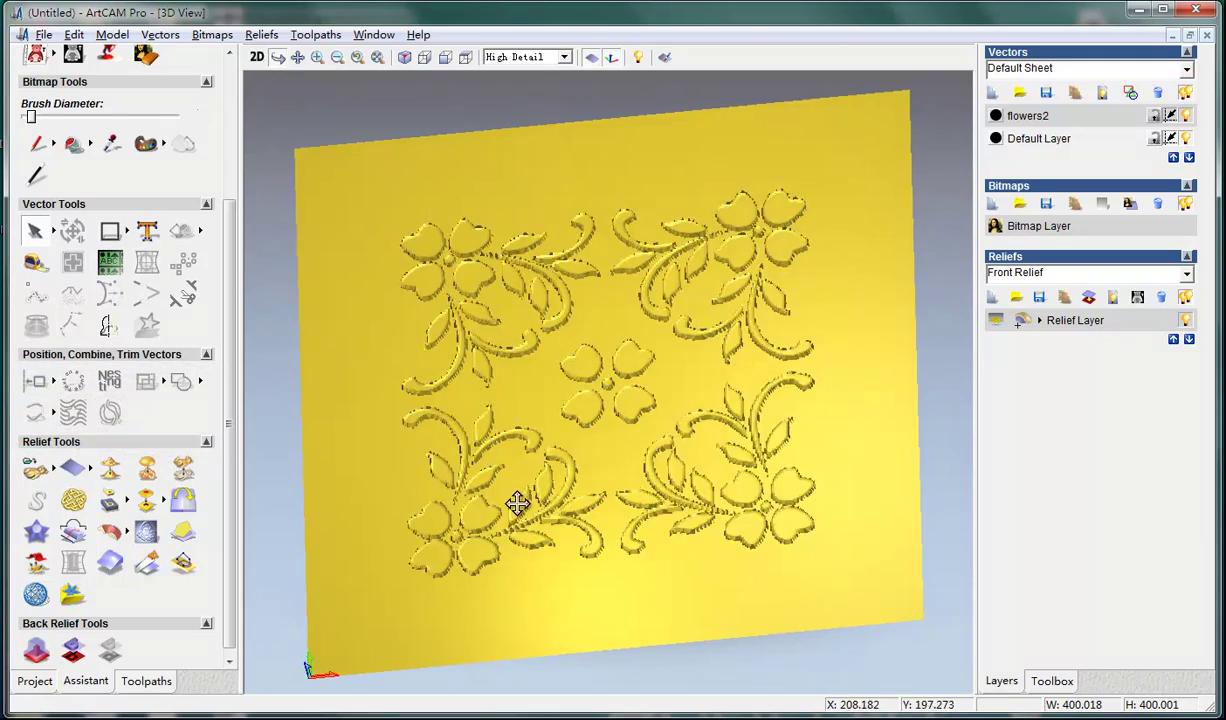
Step: Examine the relief in ArtCAM Pro at an angle and compare it with the reference photo and traced outlines in CorelDRAW
{"action": "left_click_drag", "start_coordinate": [517, 503], "coordinate": [567, 454]}
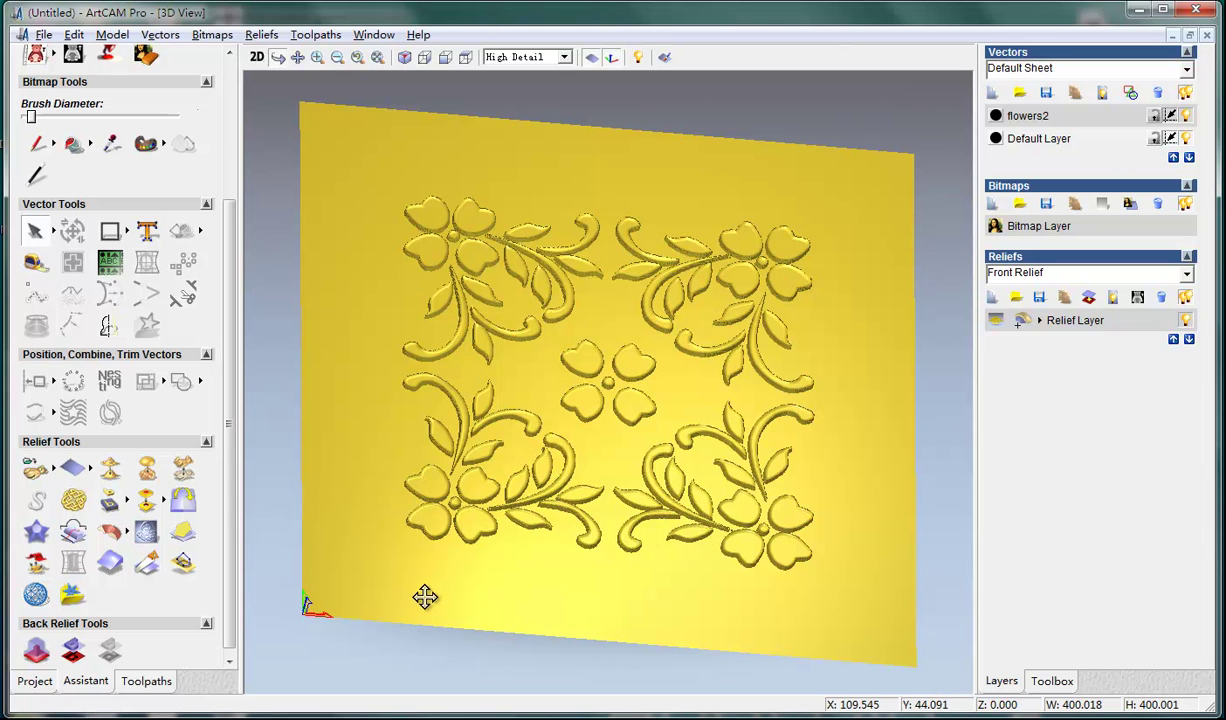
{"action": "left_click_drag", "start_coordinate": [425, 596], "coordinate": [425, 596]}
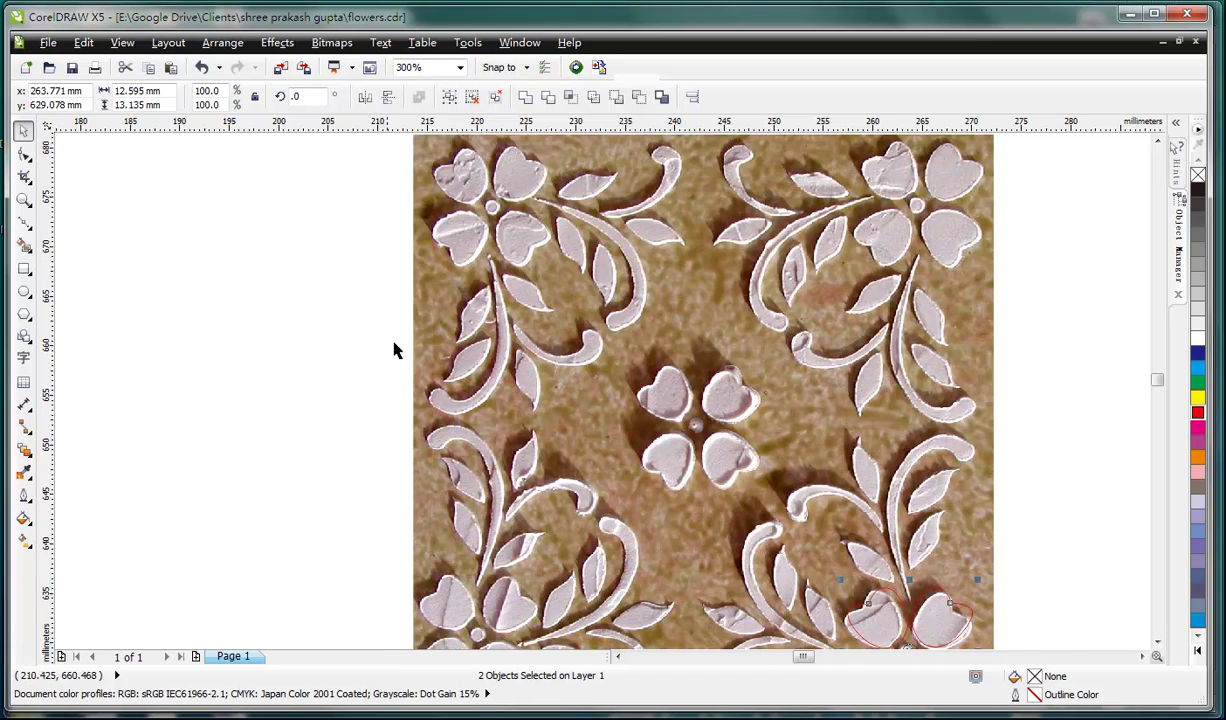
{"action": "scroll", "coordinate": [393, 350], "scroll_direction": "down", "scroll_amount": 2}
{"action": "scroll", "coordinate": [612, 334], "scroll_direction": "up", "scroll_amount": 2}
{"action": "scroll", "coordinate": [690, 362], "scroll_direction": "down", "scroll_amount": 1}
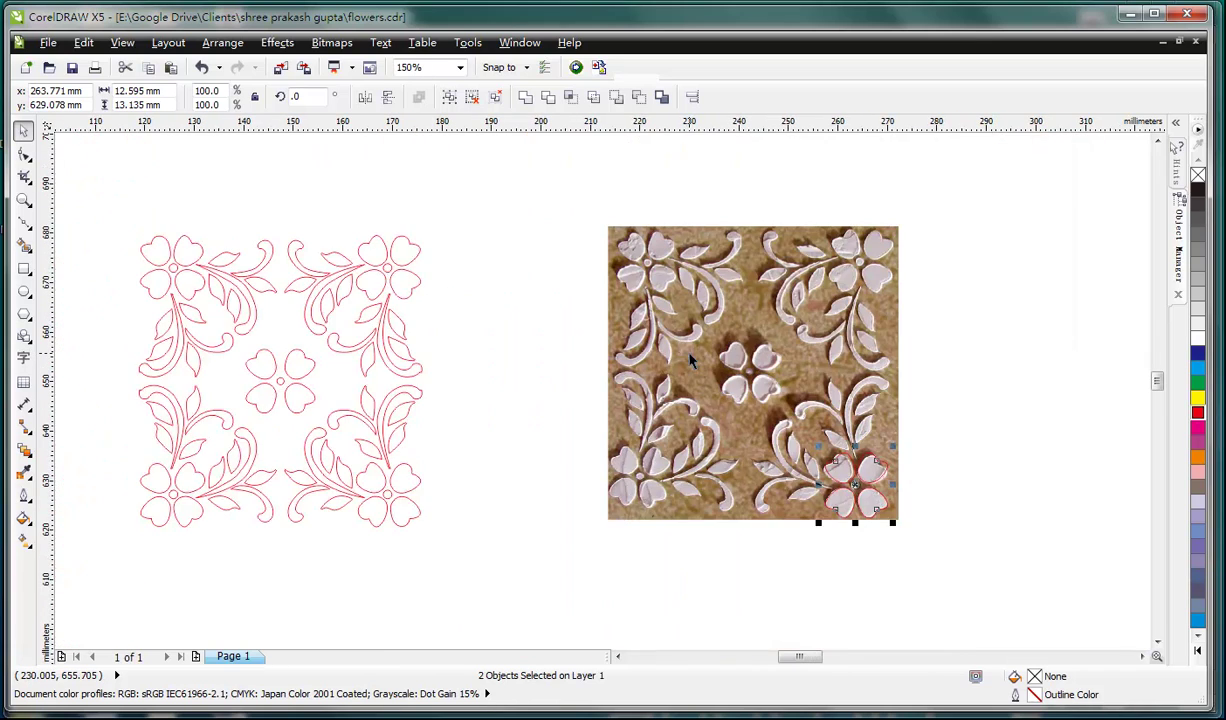
{"action": "scroll", "coordinate": [731, 358], "scroll_direction": "up", "scroll_amount": 1}
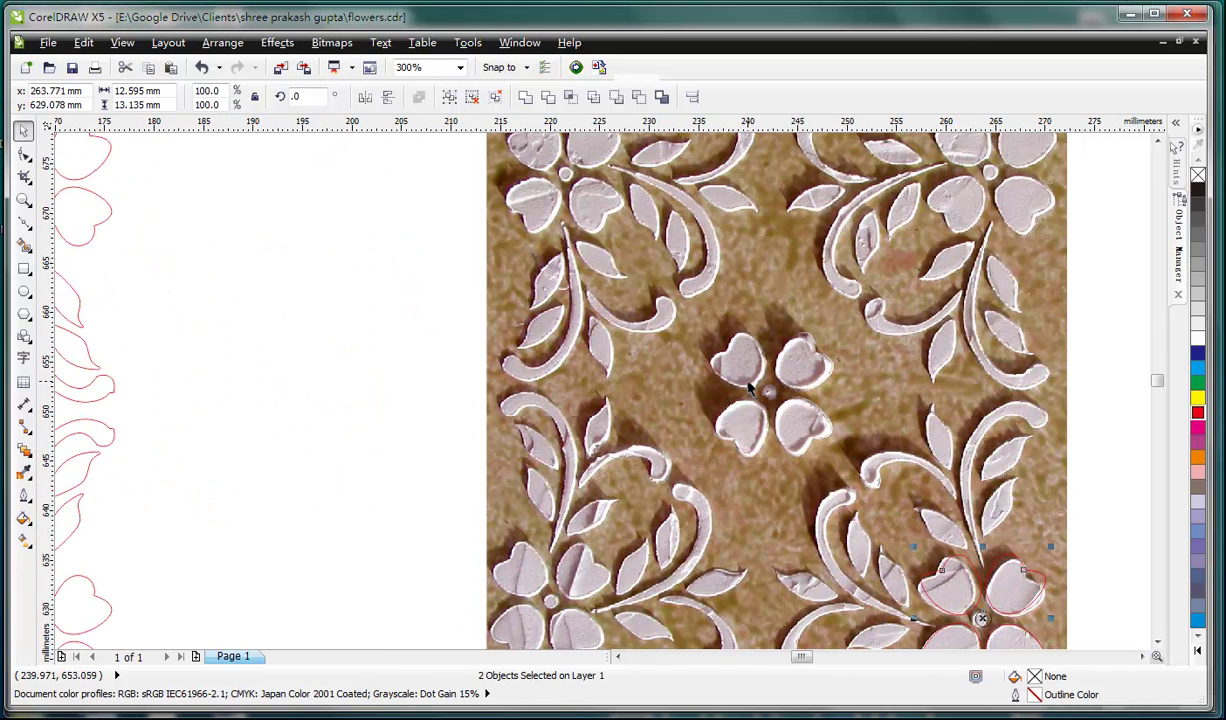